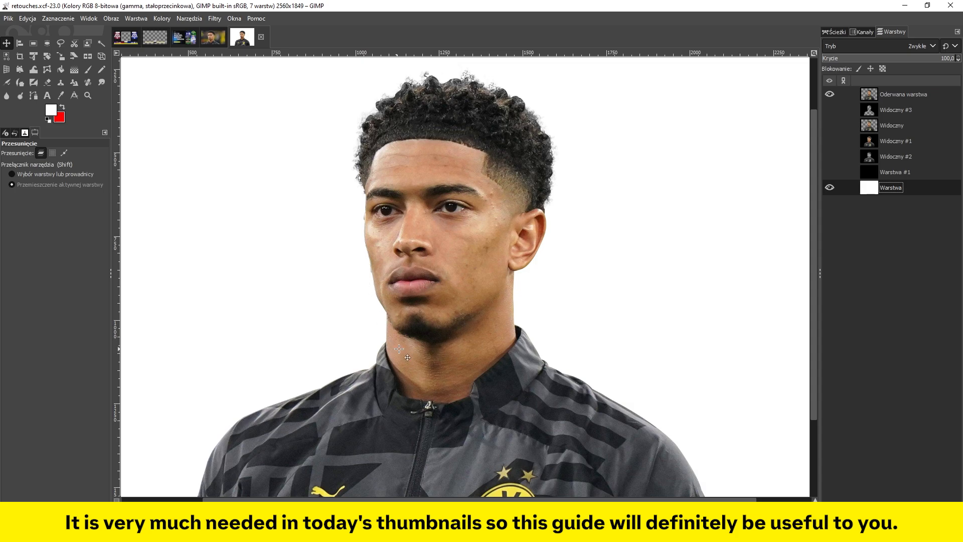
{"action": "scroll", "coordinate": [496, 222], "scroll_direction": "up", "scroll_amount": 2}
{"action": "scroll", "coordinate": [461, 220], "scroll_direction": "up", "scroll_amount": 3}
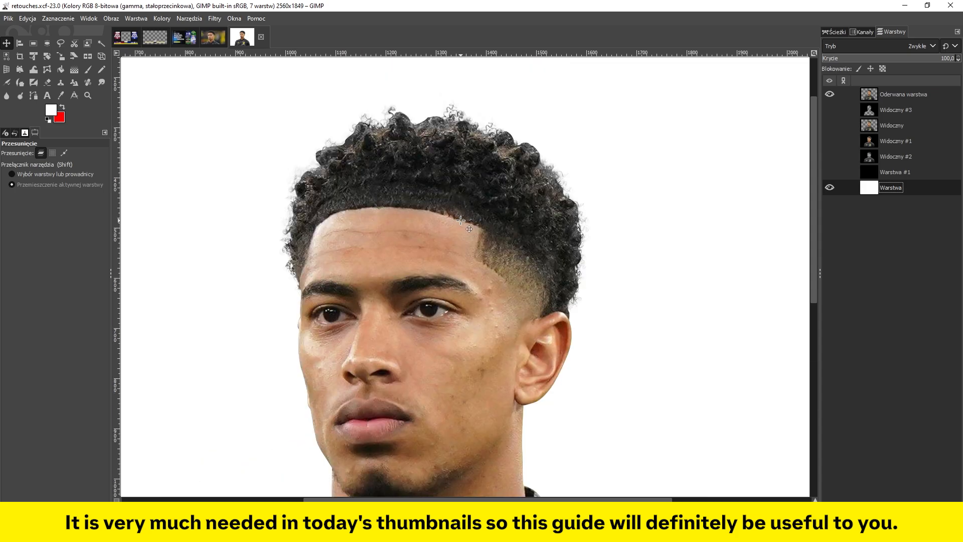
{"action": "scroll", "coordinate": [460, 220], "scroll_direction": "down", "scroll_amount": 5}
{"action": "scroll", "coordinate": [461, 221], "scroll_direction": "up", "scroll_amount": 6}
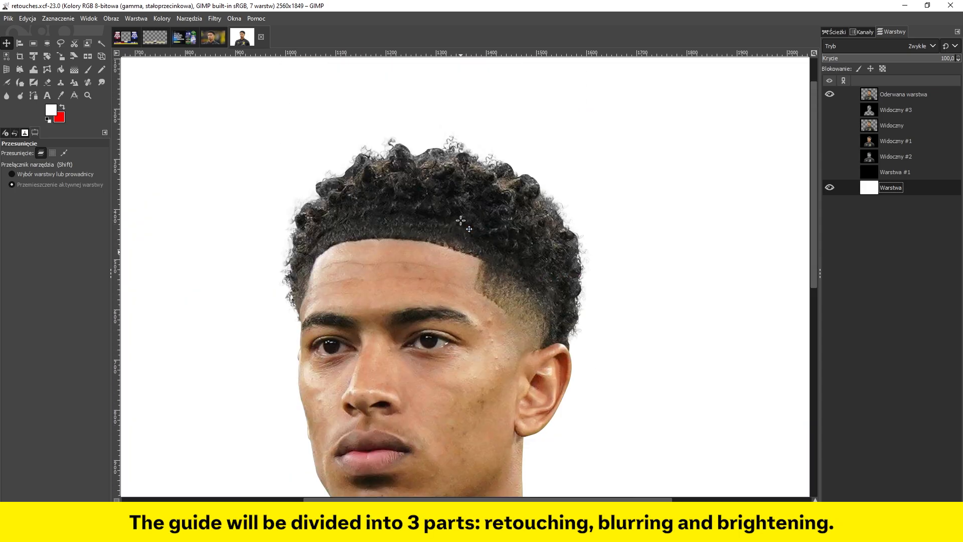
{"action": "scroll", "coordinate": [460, 221], "scroll_direction": "down", "scroll_amount": 2}
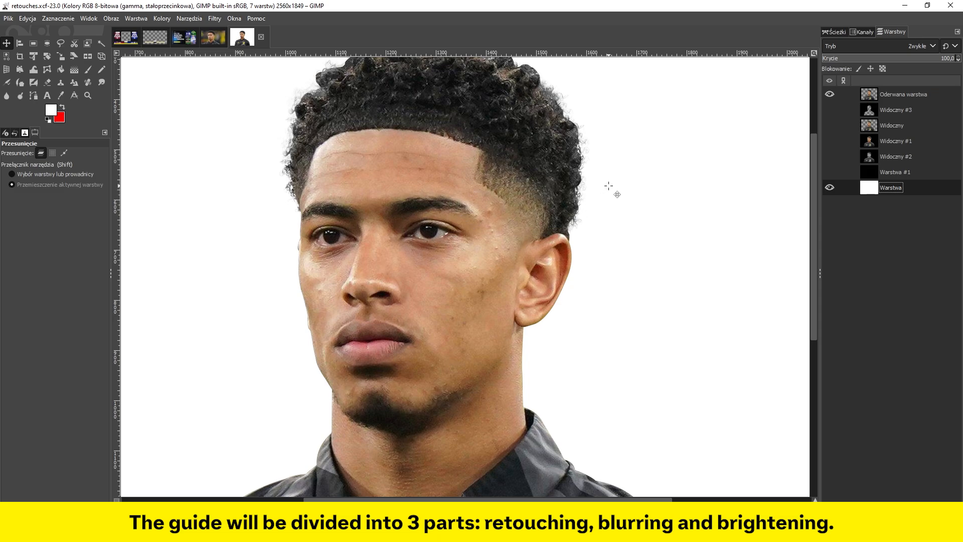
- Duplicate the "Oderwana warstwa" layer to get a working copy for the retouching
{"action": "left_click", "coordinate": [922, 120]}
{"action": "left_click", "coordinate": [898, 111]}
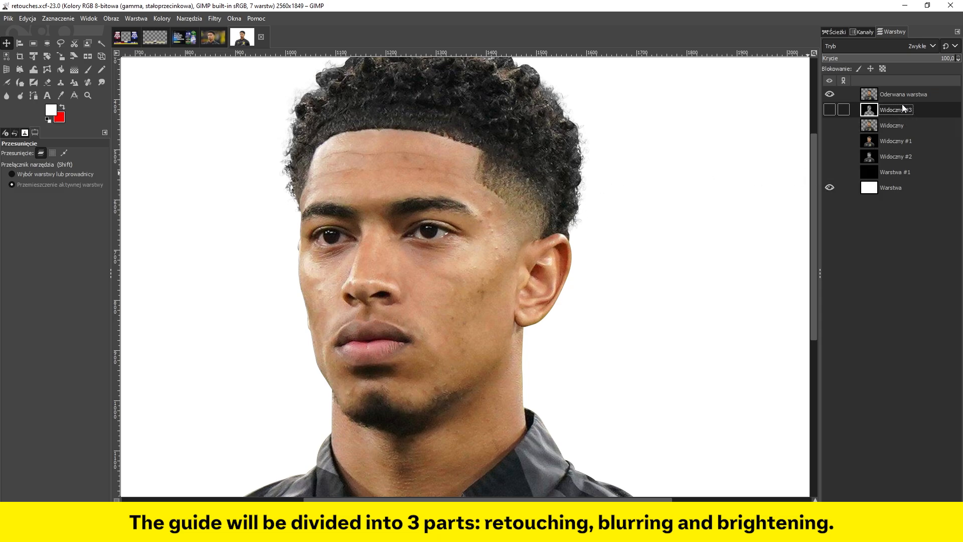
{"action": "left_click", "coordinate": [884, 98]}
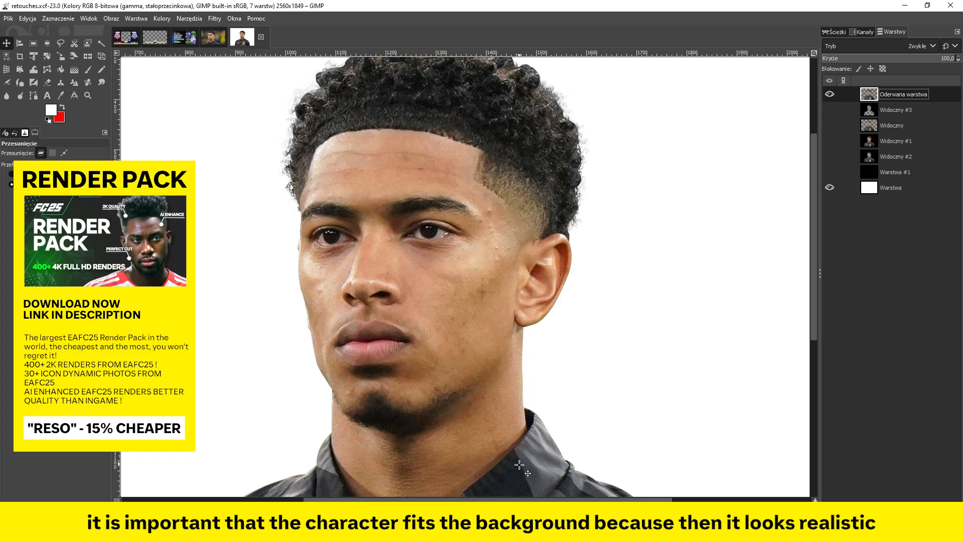
{"action": "scroll", "coordinate": [400, 246], "scroll_direction": "down", "scroll_amount": 1}
{"action": "scroll", "coordinate": [400, 246], "scroll_direction": "up", "scroll_amount": 1}
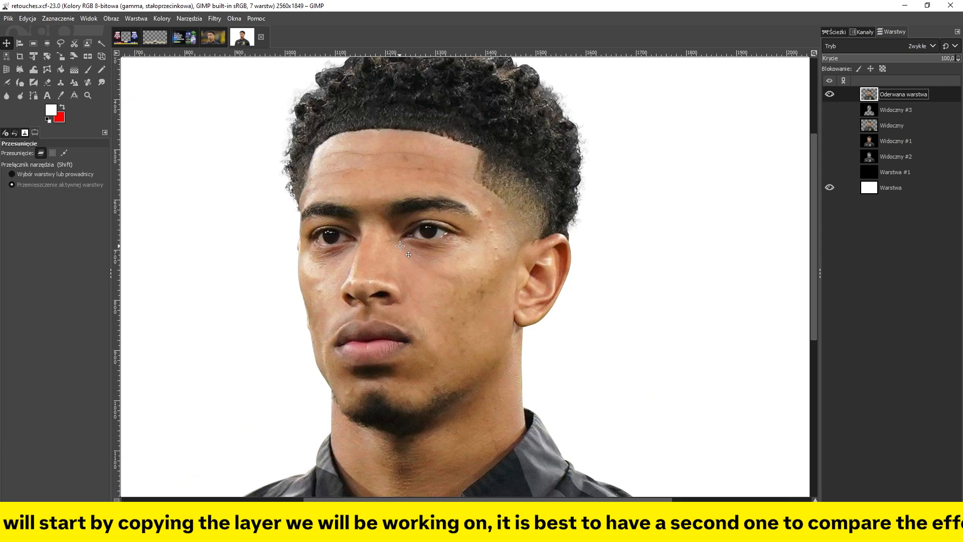
{"action": "scroll", "coordinate": [399, 246], "scroll_direction": "down", "scroll_amount": 1}
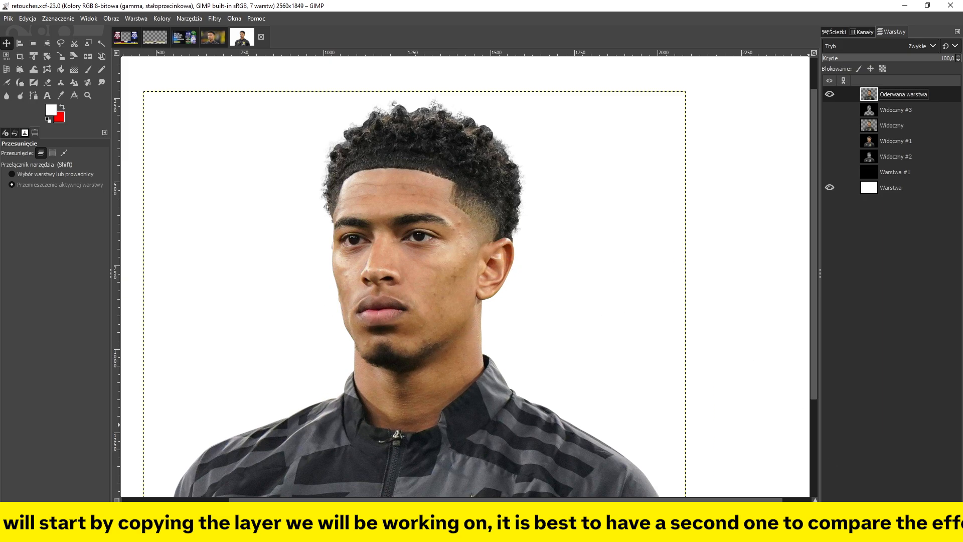
{"action": "key", "text": "shift+ctrl+d"}
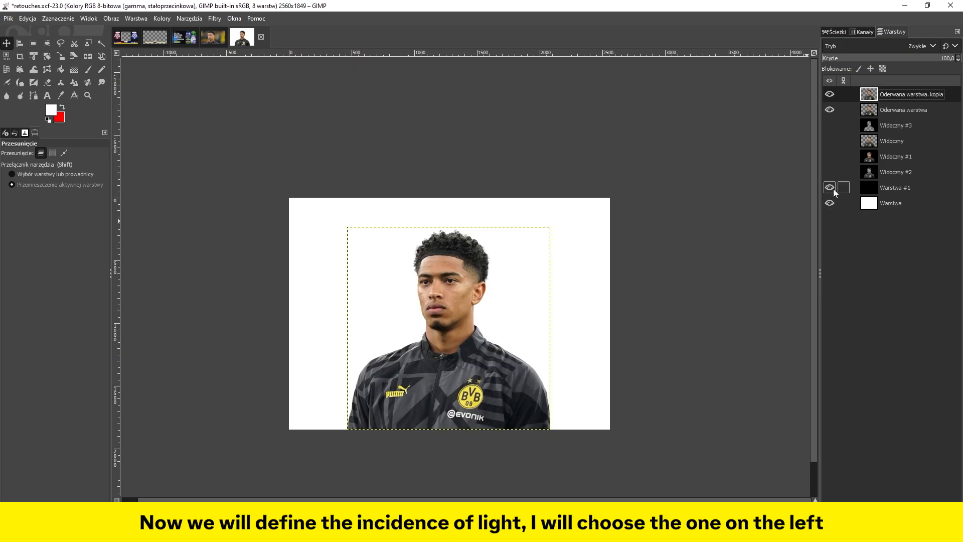
- Show the black "Warstwa #1" layer and paint a white glow left of the head with the 2. Hardness 025 brush, size 3775
{"action": "left_click", "coordinate": [830, 187]}
{"action": "left_click", "coordinate": [895, 188]}
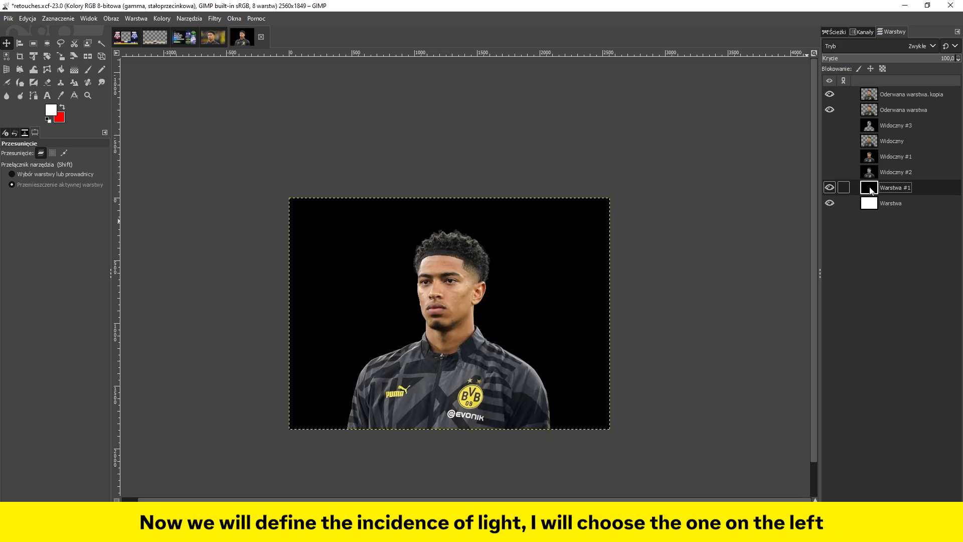
{"action": "scroll", "coordinate": [400, 290], "scroll_direction": "up", "scroll_amount": 1}
{"action": "left_click", "coordinate": [88, 69]}
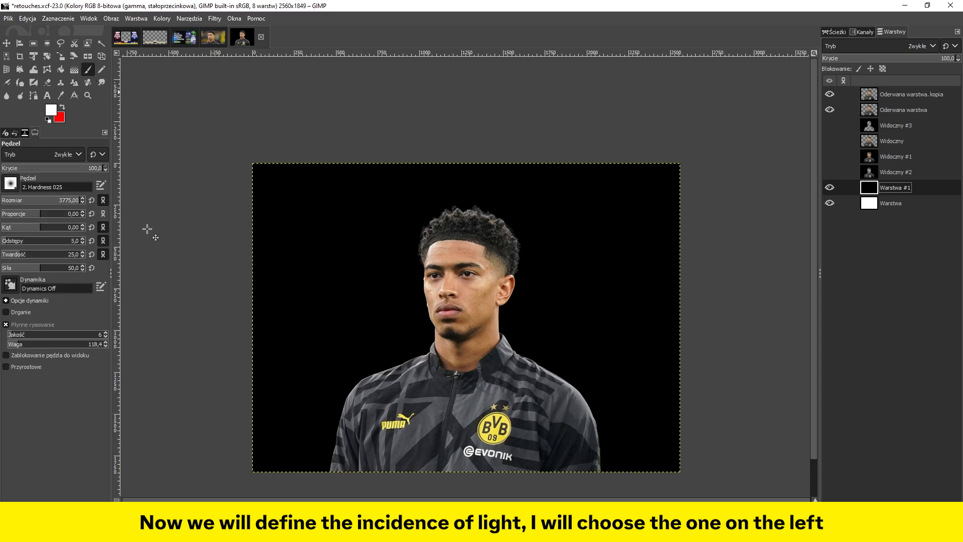
{"action": "left_click", "coordinate": [393, 284]}
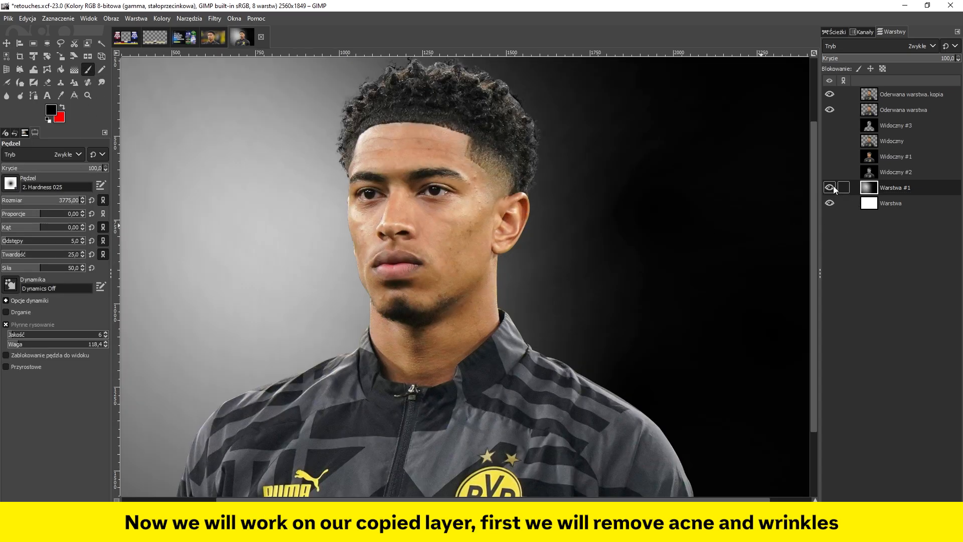
- Hide the painted "Warstwa #1" light layer behind the portrait
{"action": "left_click", "coordinate": [830, 187]}
{"action": "left_click", "coordinate": [830, 187]}
{"action": "left_click", "coordinate": [830, 187]}
{"action": "scroll", "coordinate": [303, 278], "scroll_direction": "up", "scroll_amount": 3}
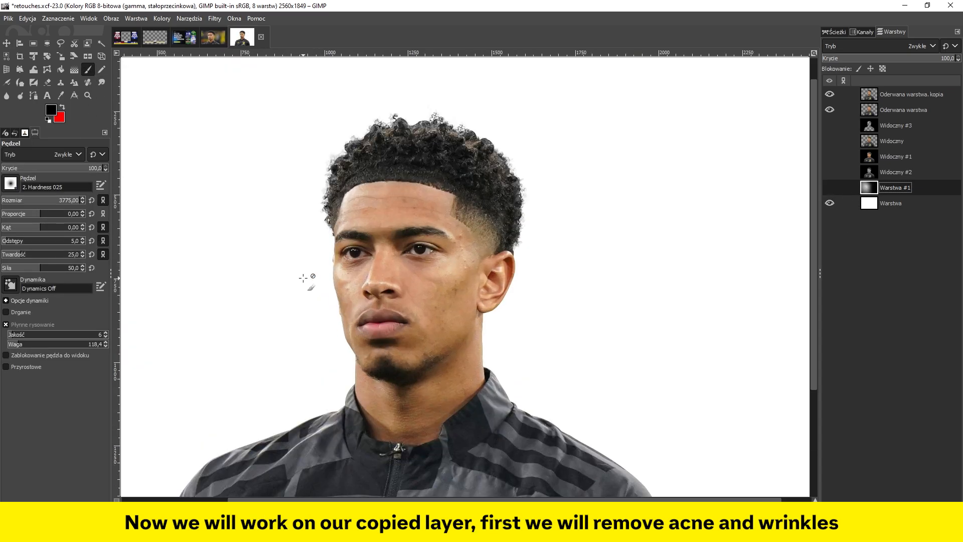
- Select "Oderwana warstwa. kopia" and clone clean skin over the dark spots on the cheek beside the ear, using brush size 37
{"action": "left_click", "coordinate": [876, 96]}
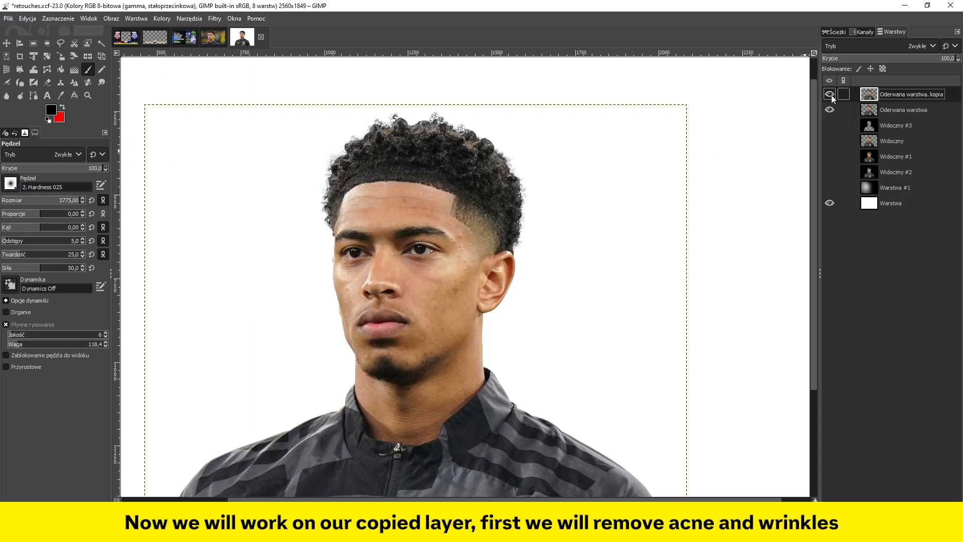
{"action": "left_click", "coordinate": [831, 94]}
{"action": "left_click", "coordinate": [831, 95]}
{"action": "left_click", "coordinate": [830, 94]}
{"action": "left_click", "coordinate": [831, 94]}
{"action": "scroll", "coordinate": [321, 283], "scroll_direction": "down", "scroll_amount": 1}
{"action": "scroll", "coordinate": [336, 289], "scroll_direction": "up", "scroll_amount": 5}
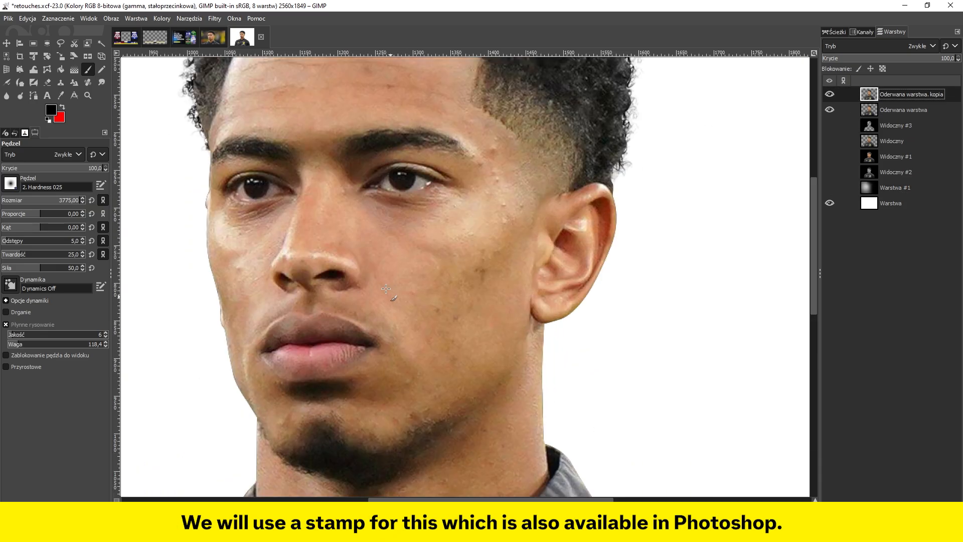
{"action": "left_click", "coordinate": [61, 82]}
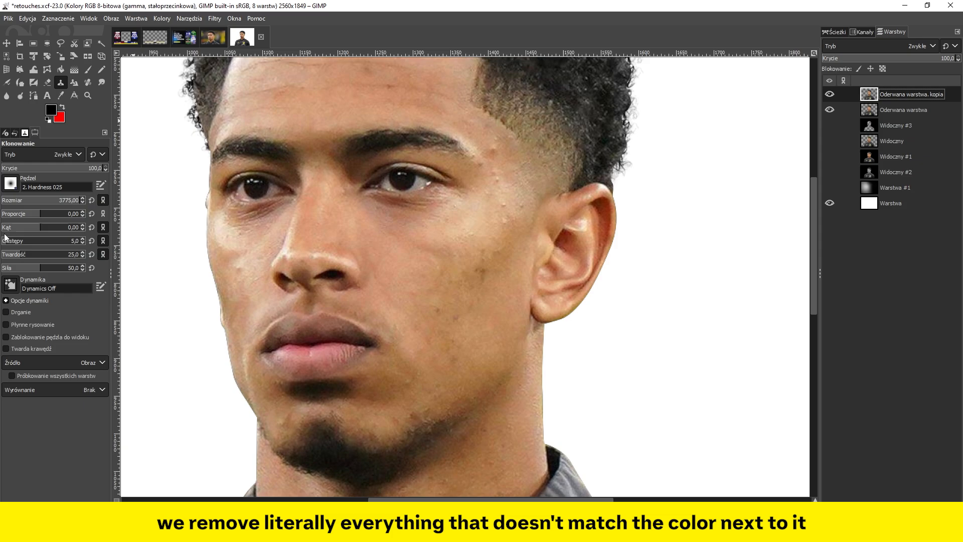
{"action": "scroll", "coordinate": [471, 344], "scroll_direction": "up", "scroll_amount": 3}
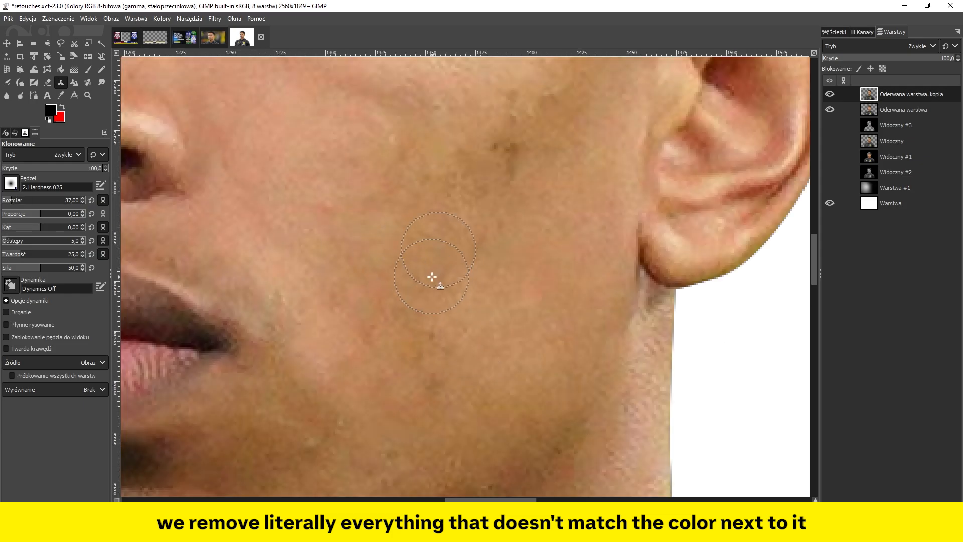
{"action": "scroll", "coordinate": [399, 329], "scroll_direction": "down", "scroll_amount": 3}
{"action": "scroll", "coordinate": [419, 350], "scroll_direction": "up", "scroll_amount": 3}
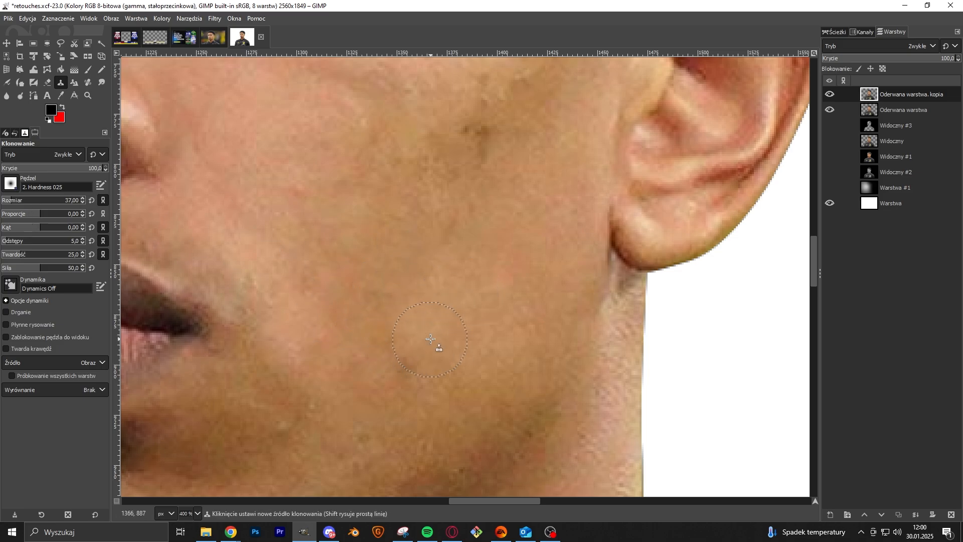
- Clone smooth skin over the pimples on the temple between the eye and the ear
{"action": "scroll", "coordinate": [426, 352], "scroll_direction": "up", "scroll_amount": 3}
{"action": "scroll", "coordinate": [526, 180], "scroll_direction": "up", "scroll_amount": 8}
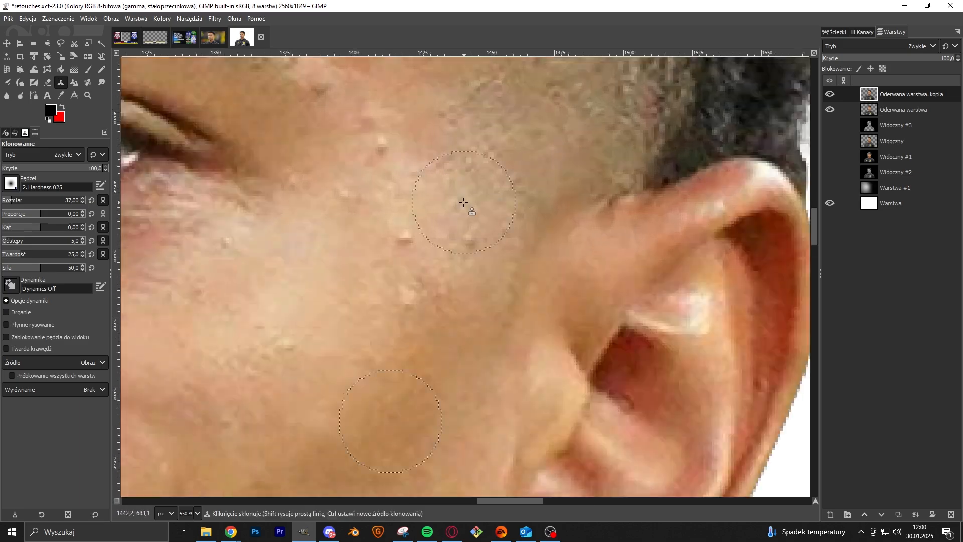
{"action": "scroll", "coordinate": [437, 193], "scroll_direction": "down", "scroll_amount": 4}
{"action": "scroll", "coordinate": [326, 150], "scroll_direction": "up", "scroll_amount": 4}
{"action": "scroll", "coordinate": [383, 238], "scroll_direction": "up", "scroll_amount": 1}
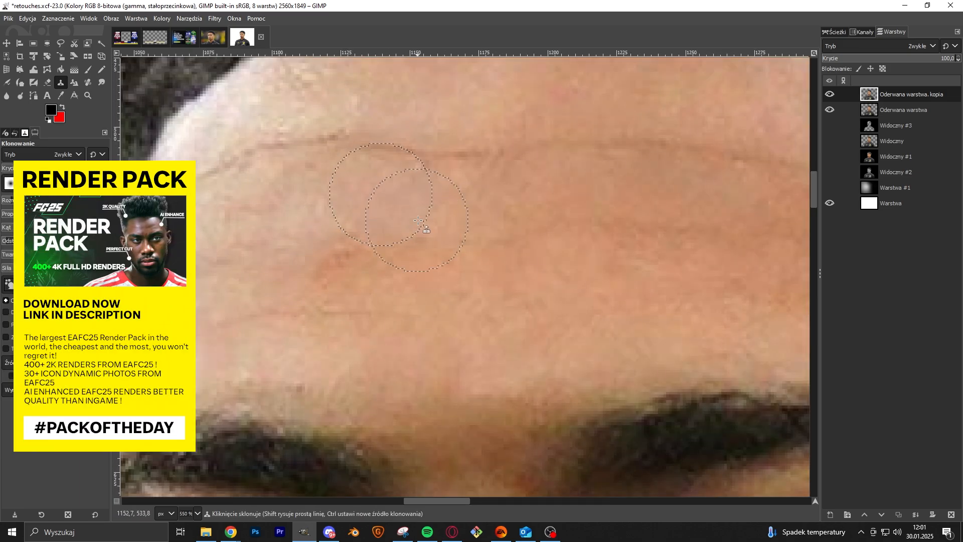
- Clone out the horizontal wrinkle lines across the forehead
{"action": "left_click_drag", "start_coordinate": [693, 158], "coordinate": [458, 202]}
{"action": "scroll", "coordinate": [458, 202], "scroll_direction": "down", "scroll_amount": 5}
{"action": "scroll", "coordinate": [431, 216], "scroll_direction": "up", "scroll_amount": 4}
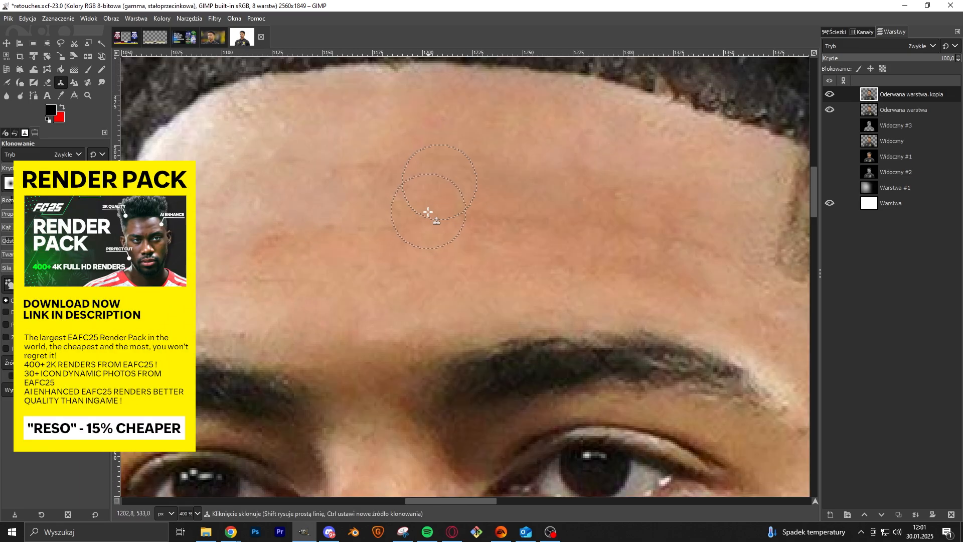
{"action": "scroll", "coordinate": [431, 216], "scroll_direction": "down", "scroll_amount": 1}
{"action": "scroll", "coordinate": [345, 263], "scroll_direction": "up", "scroll_amount": 1}
- Reduce the clone brush size to 20 for finer retouching of the cheek below the eye
{"action": "scroll", "coordinate": [454, 198], "scroll_direction": "down", "scroll_amount": 5}
{"action": "scroll", "coordinate": [414, 279], "scroll_direction": "up", "scroll_amount": 4}
{"action": "scroll", "coordinate": [404, 229], "scroll_direction": "up", "scroll_amount": 2}
{"action": "key", "text": "bracketleft"}
{"action": "key", "text": "bracketleft"}
{"action": "key", "text": "bracketleft"}
{"action": "key", "text": "bracketleft"}
{"action": "key", "text": "bracketleft"}
{"action": "key", "text": "bracketleft"}
{"action": "key", "text": "bracketleft"}
{"action": "key", "text": "bracketleft"}
{"action": "key", "text": "bracketleft"}
{"action": "key", "text": "bracketleft"}
{"action": "key", "text": "bracketleft"}
{"action": "key", "text": "bracketleft"}
{"action": "key", "text": "bracketleft"}
{"action": "key", "text": "bracketleft"}
{"action": "key", "text": "bracketleft"}
{"action": "key", "text": "bracketleft"}
{"action": "key", "text": "bracketleft"}
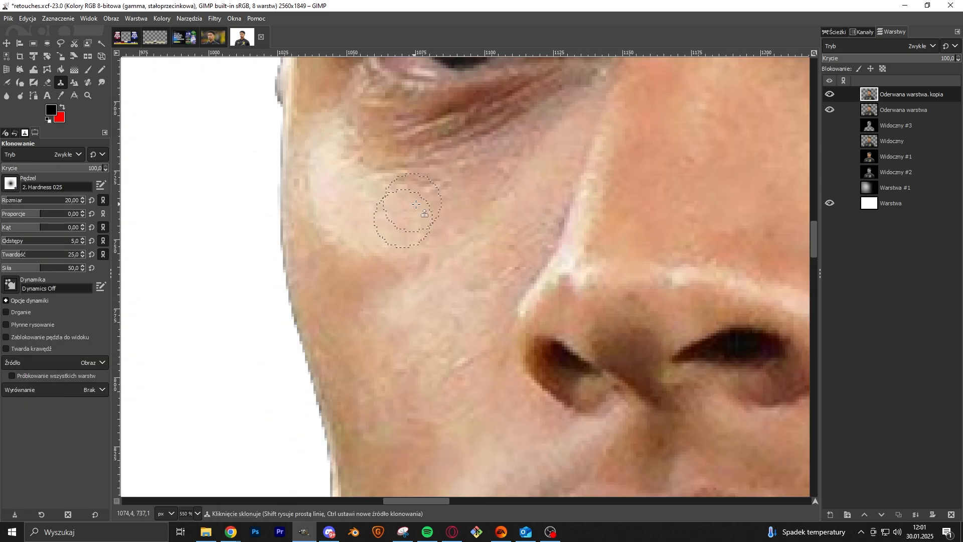
- Clone out the small marks on the cheek below the eye and beside the mouth
{"action": "scroll", "coordinate": [334, 230], "scroll_direction": "down", "scroll_amount": 1}
{"action": "scroll", "coordinate": [333, 231], "scroll_direction": "down", "scroll_amount": 3}
{"action": "scroll", "coordinate": [635, 110], "scroll_direction": "up", "scroll_amount": 2}
{"action": "left_click_drag", "start_coordinate": [508, 319], "coordinate": [461, 326]}
{"action": "left_click", "coordinate": [460, 326], "text": "ctrl"}
{"action": "scroll", "coordinate": [404, 351], "scroll_direction": "down", "scroll_amount": 4}
{"action": "scroll", "coordinate": [449, 396], "scroll_direction": "up", "scroll_amount": 5}
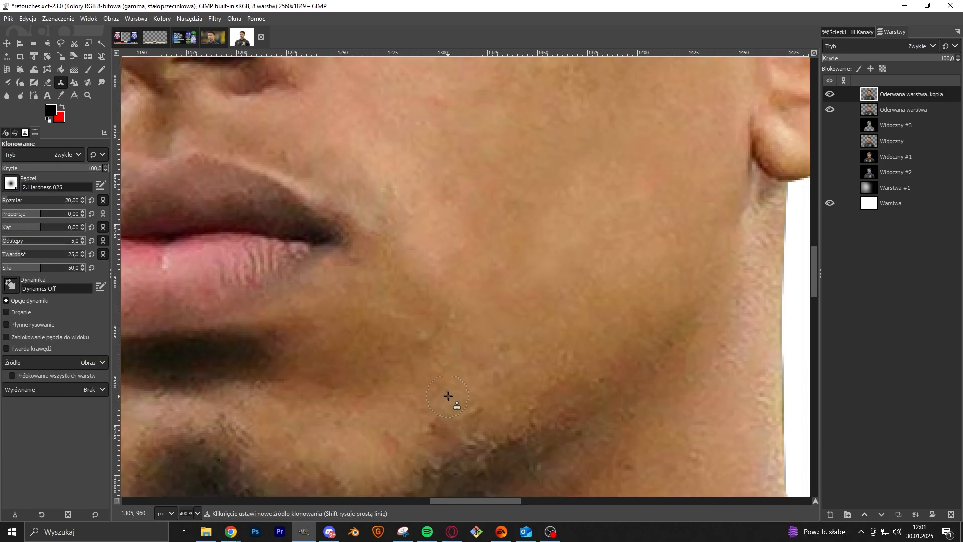
- Clone out the remaining blemishes on the jaw and around the nose
{"action": "scroll", "coordinate": [562, 357], "scroll_direction": "down", "scroll_amount": 3}
{"action": "scroll", "coordinate": [351, 322], "scroll_direction": "up", "scroll_amount": 5}
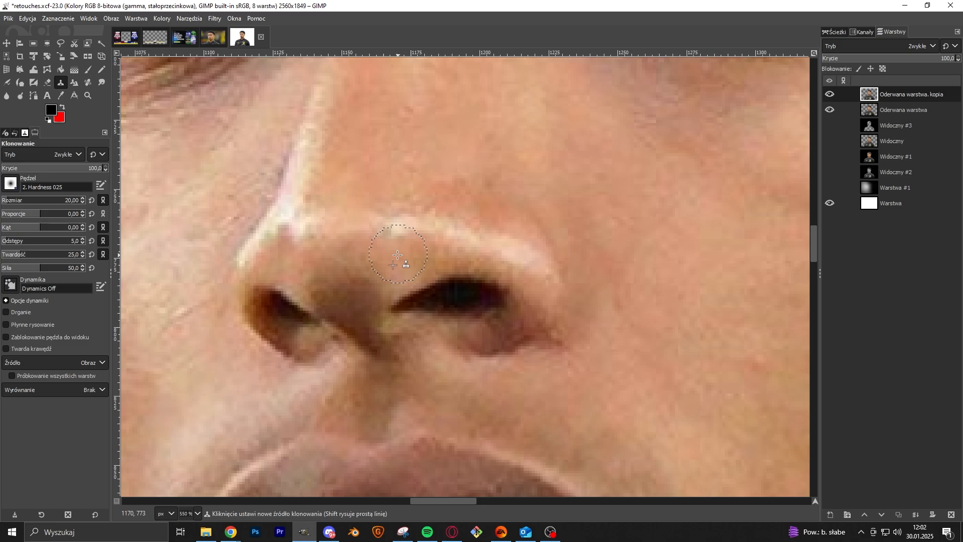
{"action": "scroll", "coordinate": [433, 279], "scroll_direction": "down", "scroll_amount": 2}
{"action": "scroll", "coordinate": [433, 279], "scroll_direction": "down", "scroll_amount": 2}
{"action": "scroll", "coordinate": [716, 277], "scroll_direction": "up", "scroll_amount": 4}
- Clone clean skin over the blemishes on the neck below the jaw
{"action": "scroll", "coordinate": [715, 278], "scroll_direction": "down", "scroll_amount": 3}
{"action": "scroll", "coordinate": [458, 385], "scroll_direction": "up", "scroll_amount": 3}
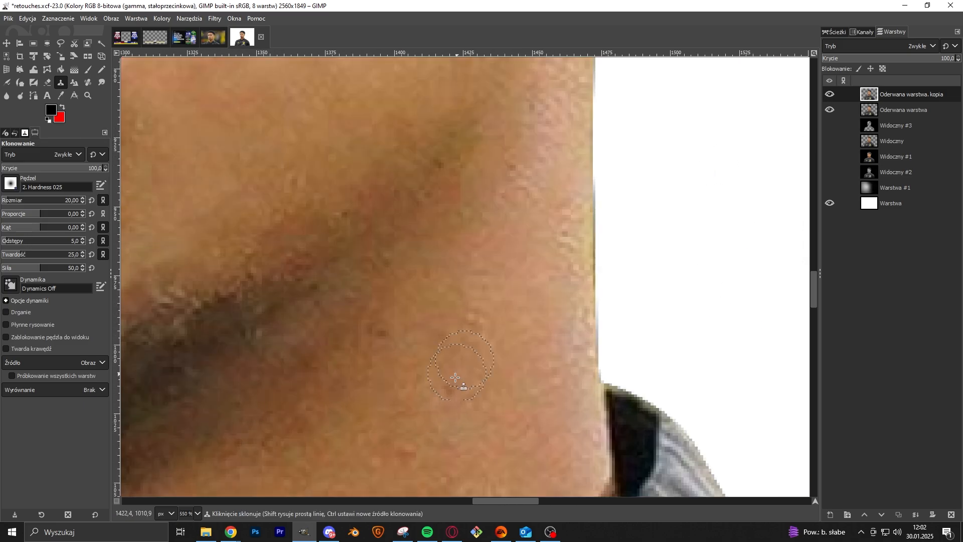
{"action": "scroll", "coordinate": [458, 384], "scroll_direction": "down", "scroll_amount": 3}
{"action": "scroll", "coordinate": [458, 385], "scroll_direction": "up", "scroll_amount": 4}
{"action": "left_click", "coordinate": [426, 392], "text": "ctrl"}
- Touch up the fine lines on the cheek beside the nose with the Clone tool
{"action": "scroll", "coordinate": [471, 386], "scroll_direction": "down", "scroll_amount": 5}
{"action": "scroll", "coordinate": [452, 279], "scroll_direction": "up", "scroll_amount": 4}
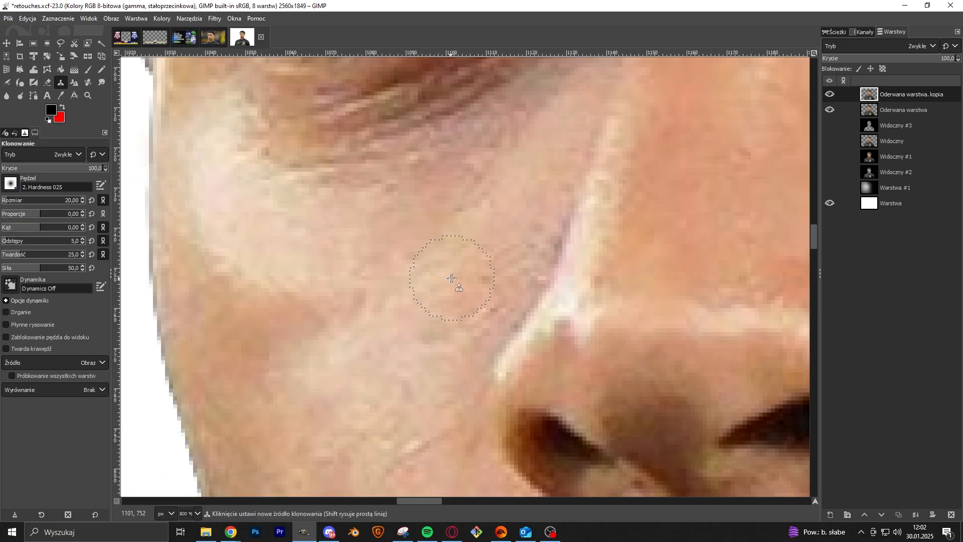
{"action": "scroll", "coordinate": [478, 275], "scroll_direction": "down", "scroll_amount": 2}
{"action": "scroll", "coordinate": [478, 275], "scroll_direction": "down", "scroll_amount": 4}
- Switch to the Move tool and compare the retouched face with the original by toggling the copy layer's visibility
{"action": "left_click", "coordinate": [872, 121]}
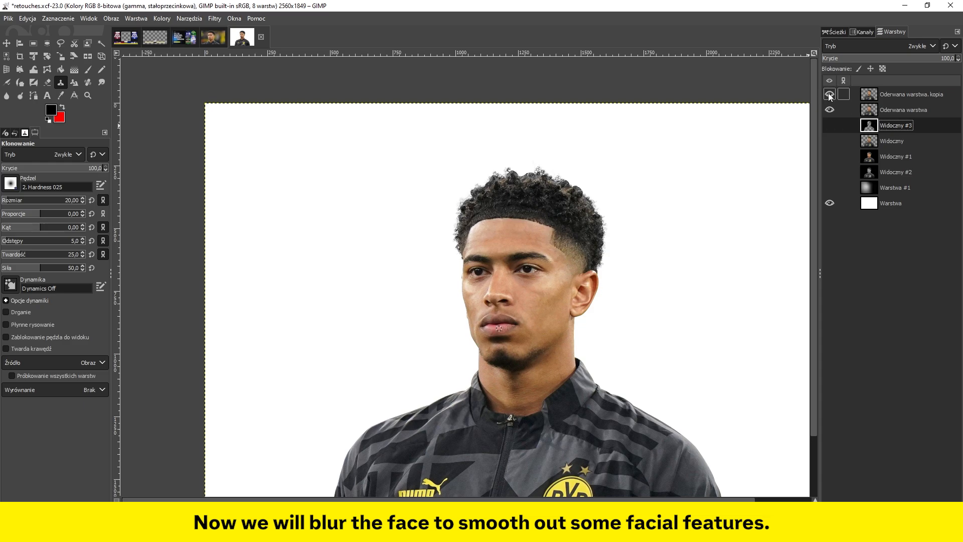
{"action": "left_click", "coordinate": [6, 43]}
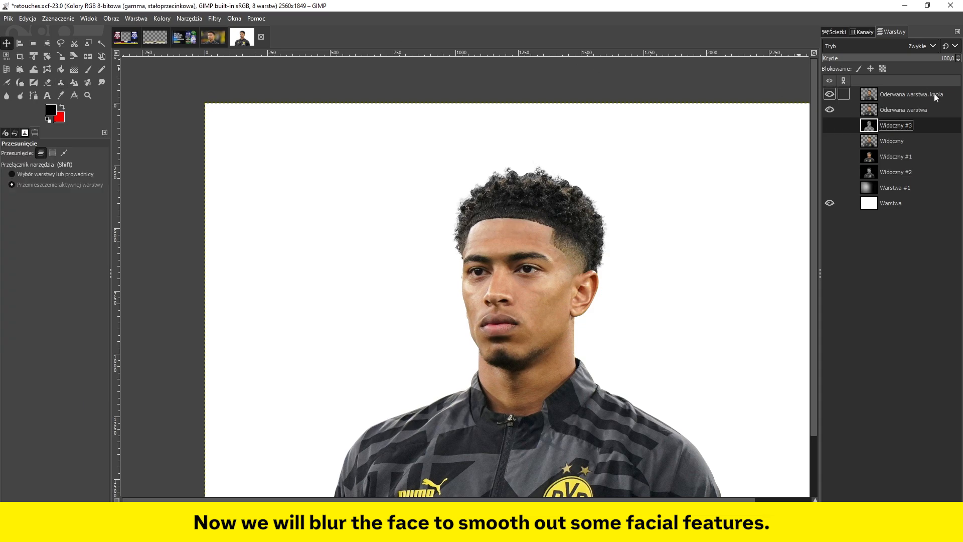
{"action": "left_click", "coordinate": [830, 94]}
{"action": "left_click", "coordinate": [830, 94]}
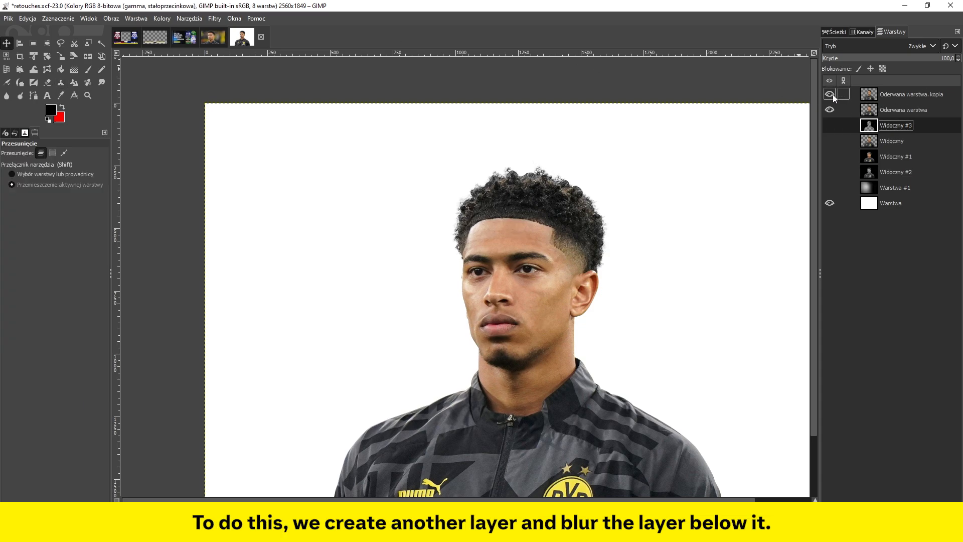
{"action": "scroll", "coordinate": [355, 279], "scroll_direction": "up", "scroll_amount": 2}
{"action": "scroll", "coordinate": [356, 279], "scroll_direction": "down", "scroll_amount": 1}
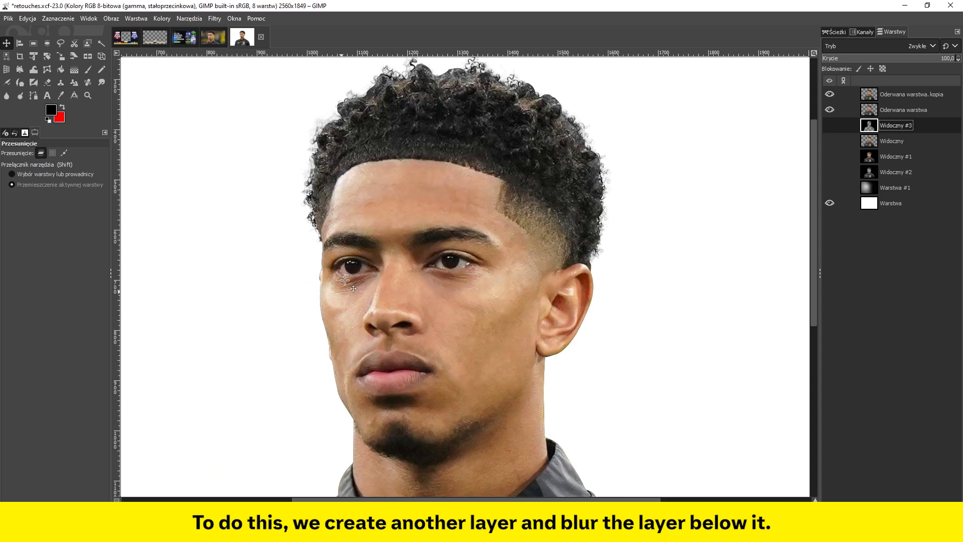
{"action": "scroll", "coordinate": [355, 278], "scroll_direction": "up", "scroll_amount": 3}
{"action": "scroll", "coordinate": [356, 279], "scroll_direction": "down", "scroll_amount": 1}
{"action": "scroll", "coordinate": [355, 278], "scroll_direction": "up", "scroll_amount": 1}
- Duplicate the retouched "Oderwana warstwa. kopia" layer
{"action": "left_click", "coordinate": [886, 114]}
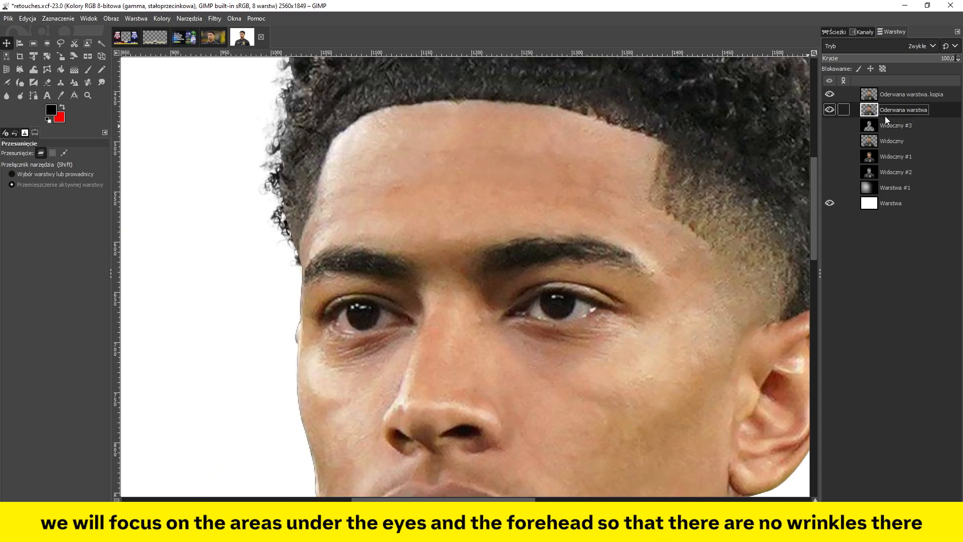
{"action": "left_click", "coordinate": [873, 96]}
{"action": "left_click", "coordinate": [831, 95]}
{"action": "left_click", "coordinate": [831, 95]}
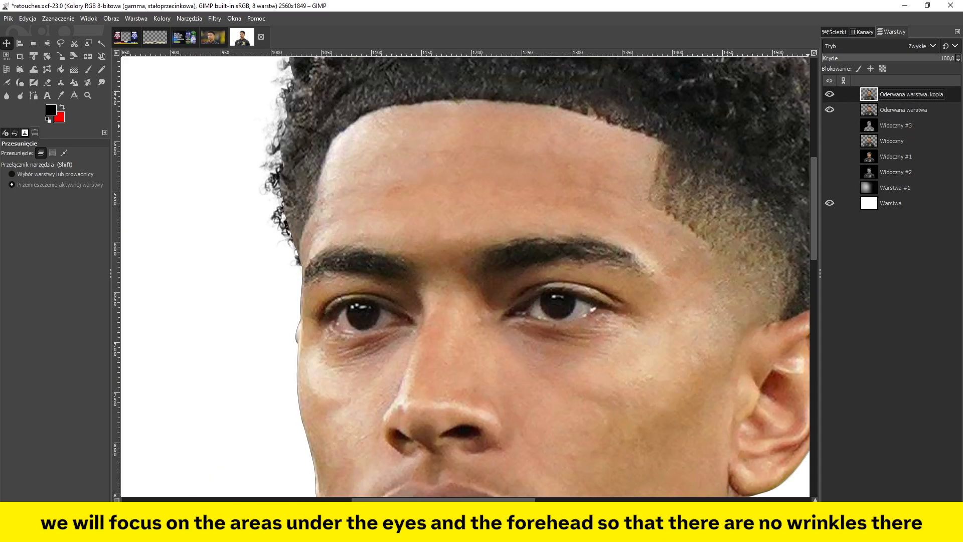
{"action": "key", "text": "ctrl+shift+d"}
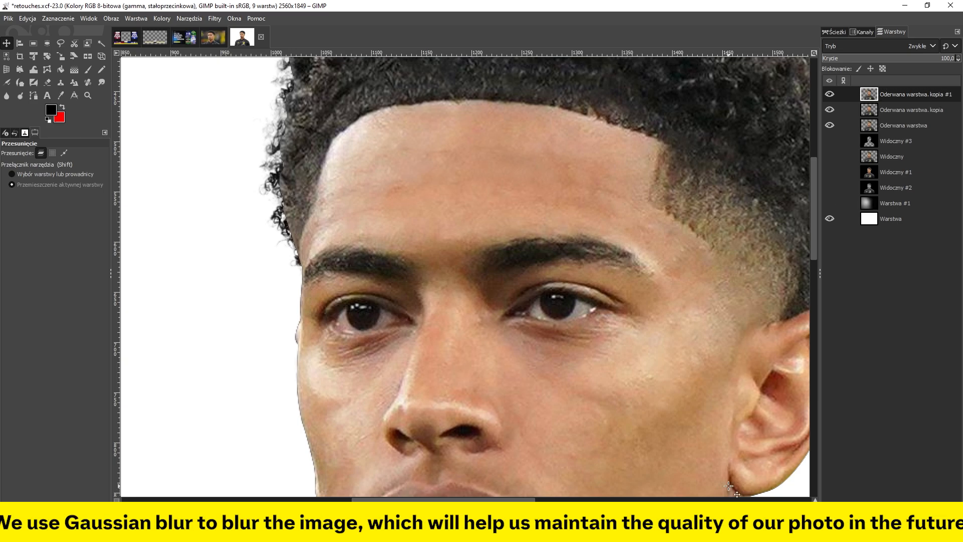
- Apply a slight Gaussian Blur of 1.5 to 2 pixels to the "Oderwana warstwa. kopia #1" layer
{"action": "scroll", "coordinate": [654, 316], "scroll_direction": "down", "scroll_amount": 3}
{"action": "scroll", "coordinate": [658, 327], "scroll_direction": "up", "scroll_amount": 2}
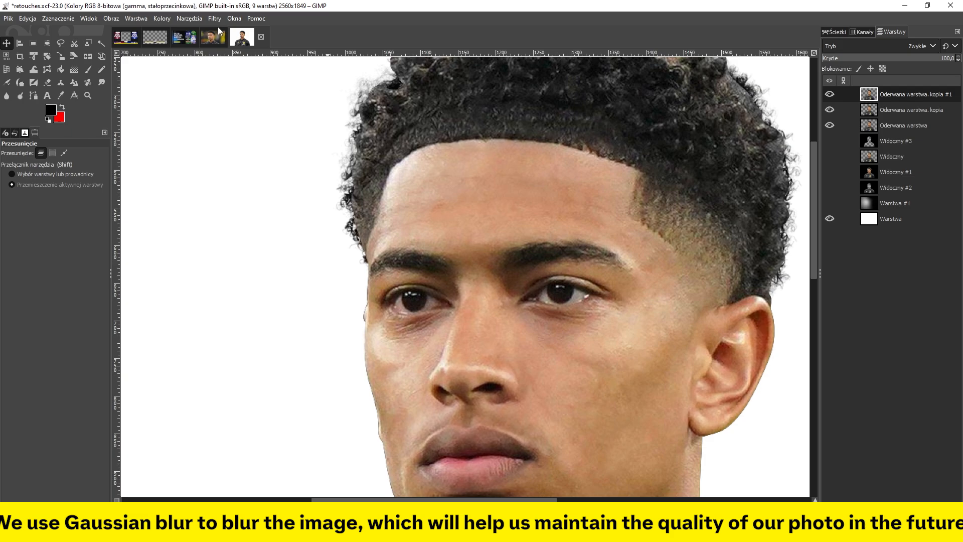
{"action": "left_click", "coordinate": [215, 18]}
{"action": "mouse_move", "coordinate": [260, 97]}
{"action": "left_click", "coordinate": [404, 103]}
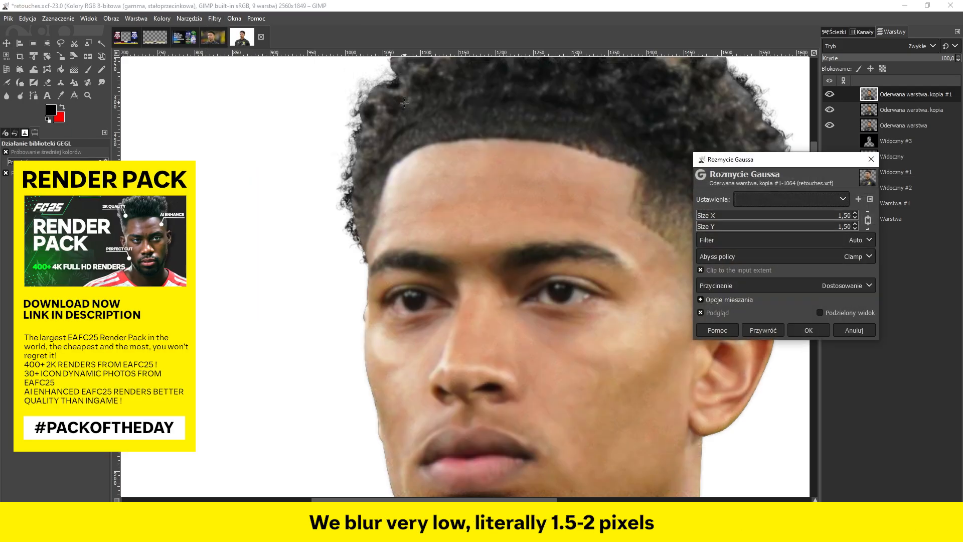
{"action": "left_click", "coordinate": [856, 214]}
{"action": "left_click", "coordinate": [811, 330]}
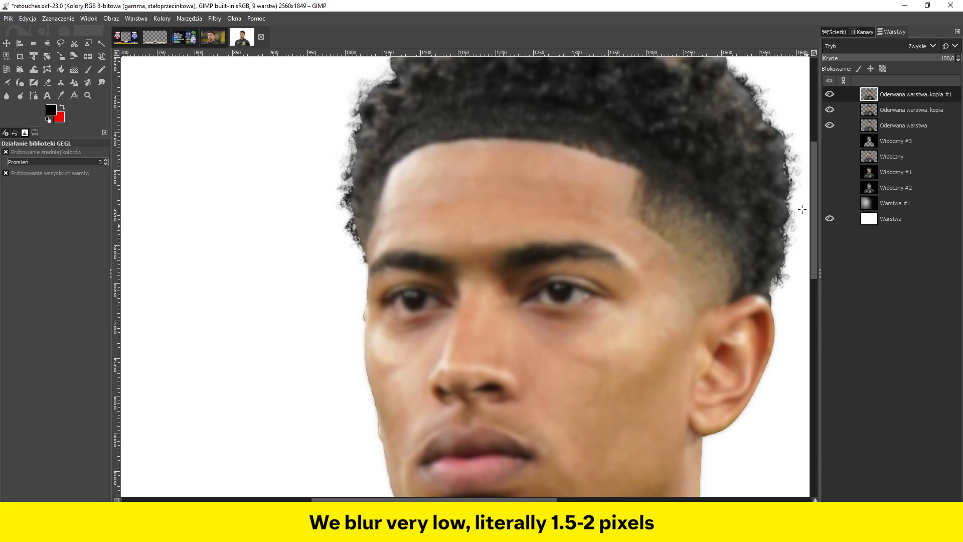
- Create a selection from the alpha of the "Oderwana warstwa. kopia" layer and invert it
{"action": "left_click", "coordinate": [861, 106]}
{"action": "right_click", "coordinate": [863, 106]}
{"action": "left_click", "coordinate": [820, 429]}
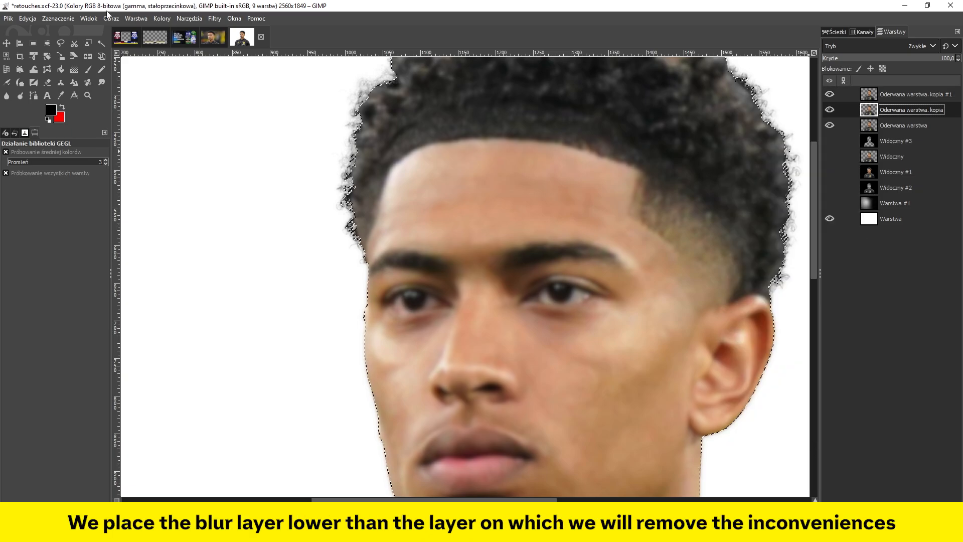
{"action": "left_click", "coordinate": [58, 18]}
{"action": "left_click", "coordinate": [69, 57]}
- Delete the blur spilling outside the figure on the "Oderwana warstwa. kopia #1" layer and clear the selection
{"action": "left_click", "coordinate": [892, 95]}
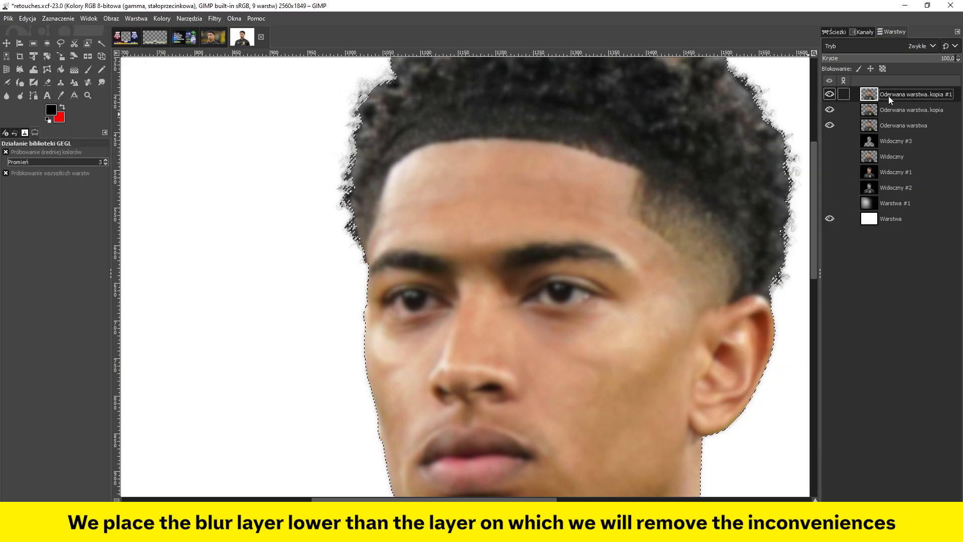
{"action": "key", "text": "Delete"}
{"action": "left_click", "coordinate": [50, 19]}
{"action": "left_click", "coordinate": [65, 46]}
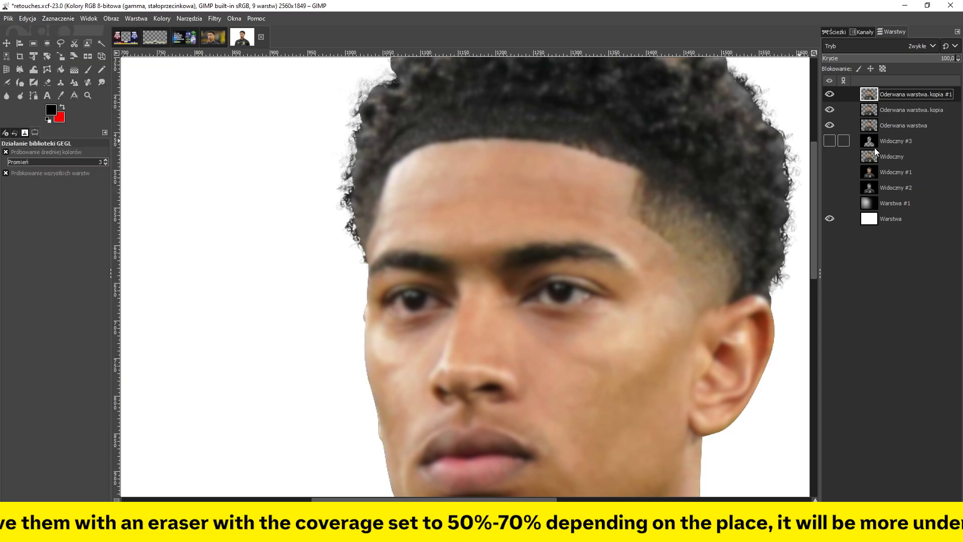
- Move the blurred "Oderwana warstwa. kopia #1" layer below "Oderwana warstwa. kopia" and compare them by toggling the upper layer's visibility
{"action": "left_click_drag", "start_coordinate": [872, 99], "coordinate": [873, 115]}
{"action": "left_click", "coordinate": [829, 96]}
{"action": "left_click", "coordinate": [829, 95]}
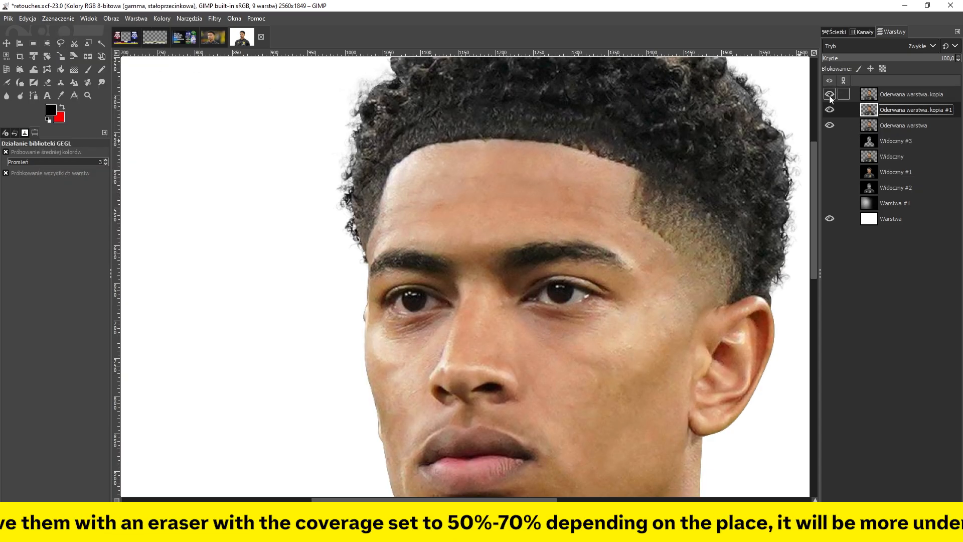
{"action": "left_click", "coordinate": [829, 95]}
{"action": "left_click", "coordinate": [829, 96]}
- Erase forehead texture on "Oderwana warstwa. kopia" with the Eraser at opacity 80.2 and size 121, checking it against the blurred layer
{"action": "scroll", "coordinate": [458, 208], "scroll_direction": "up", "scroll_amount": 1}
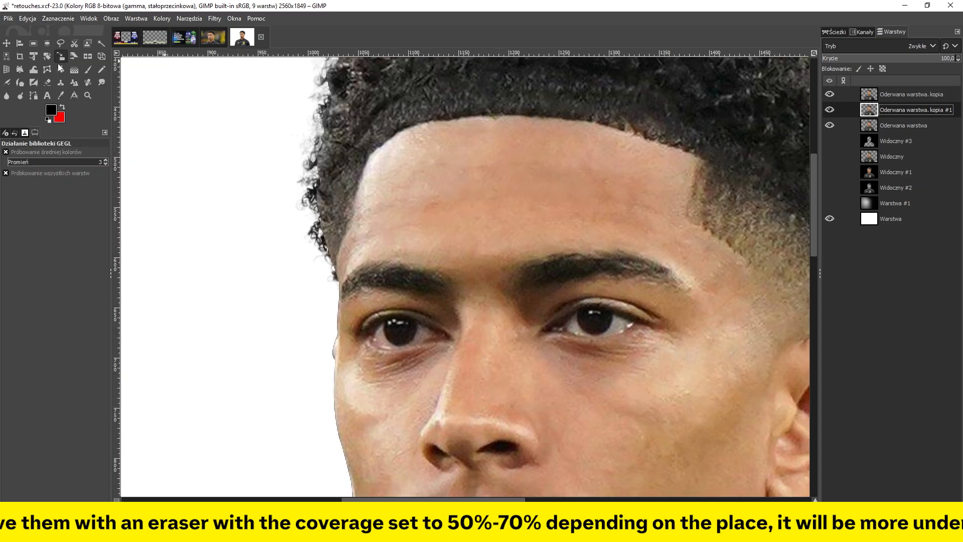
{"action": "left_click", "coordinate": [47, 82]}
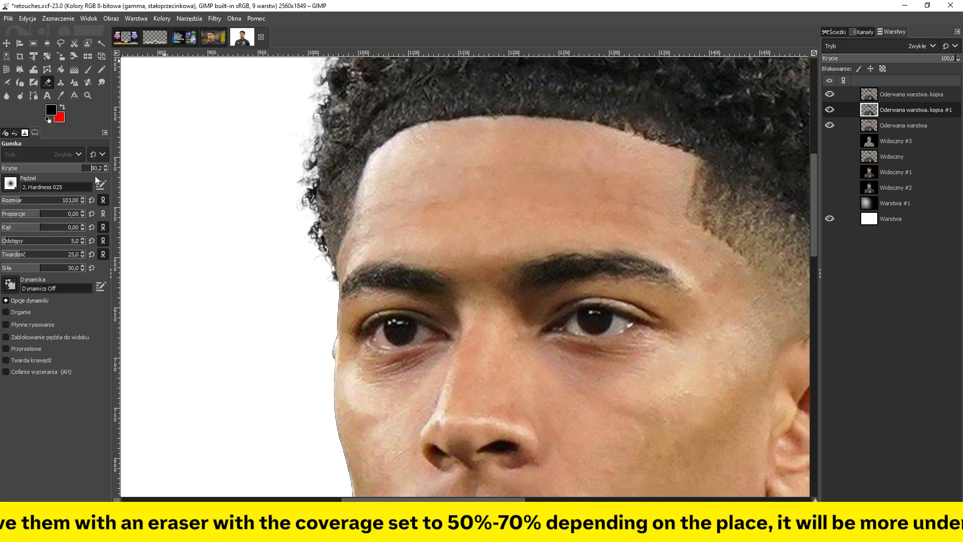
{"action": "left_click_drag", "start_coordinate": [29, 204], "coordinate": [25, 206]}
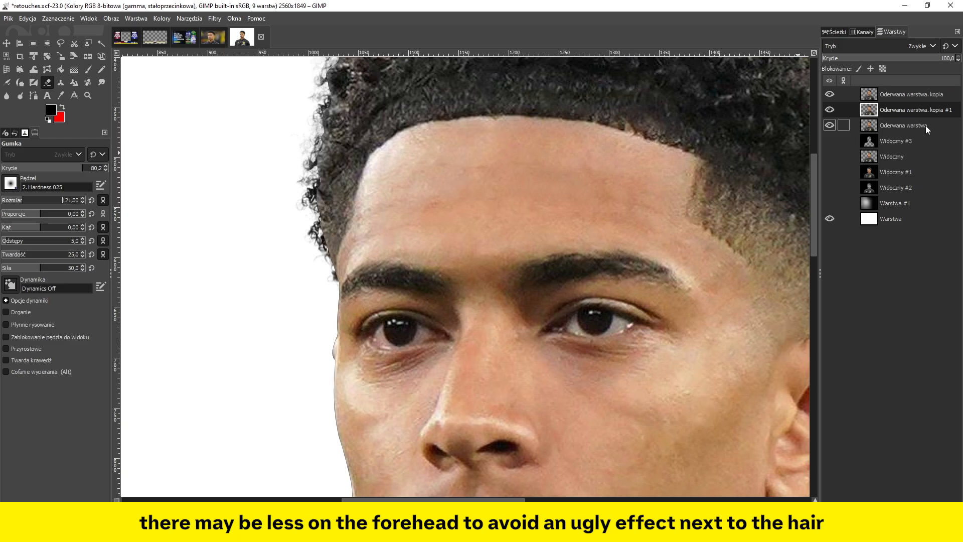
{"action": "left_click", "coordinate": [890, 91]}
{"action": "left_click", "coordinate": [834, 93]}
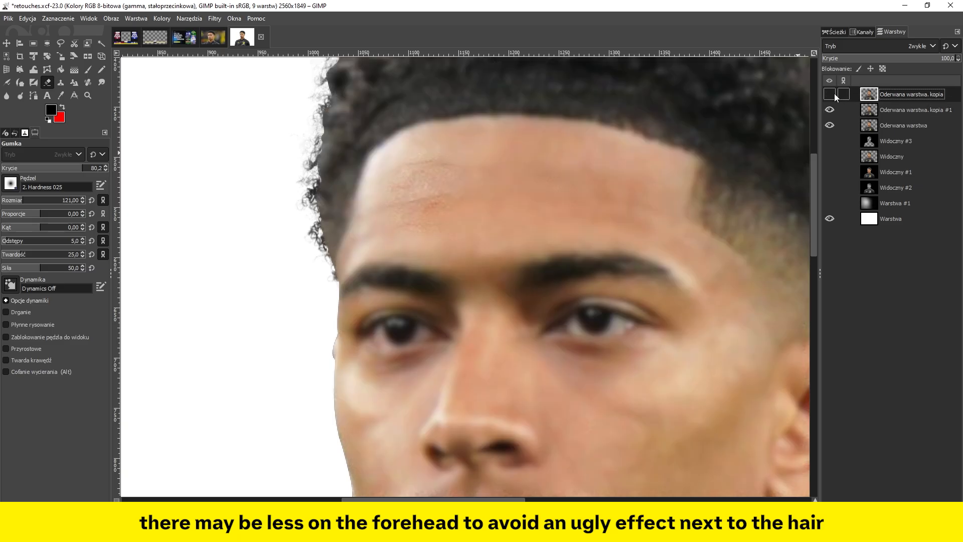
{"action": "left_click", "coordinate": [835, 93]}
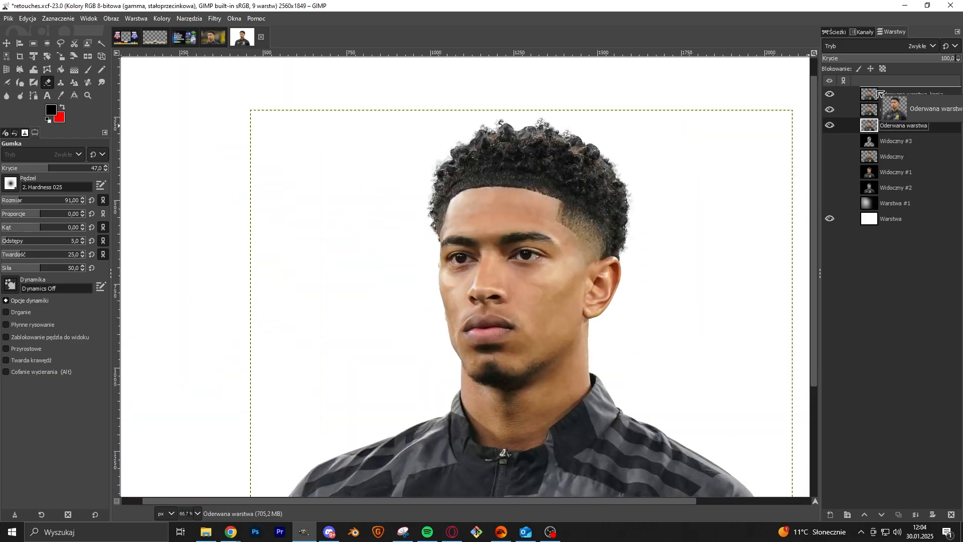
- Compare the skin by toggling the retouched copy's visibility, and soften the area under the eye with the Eraser at opacity 59.9, size 34
{"action": "left_click", "coordinate": [831, 110]}
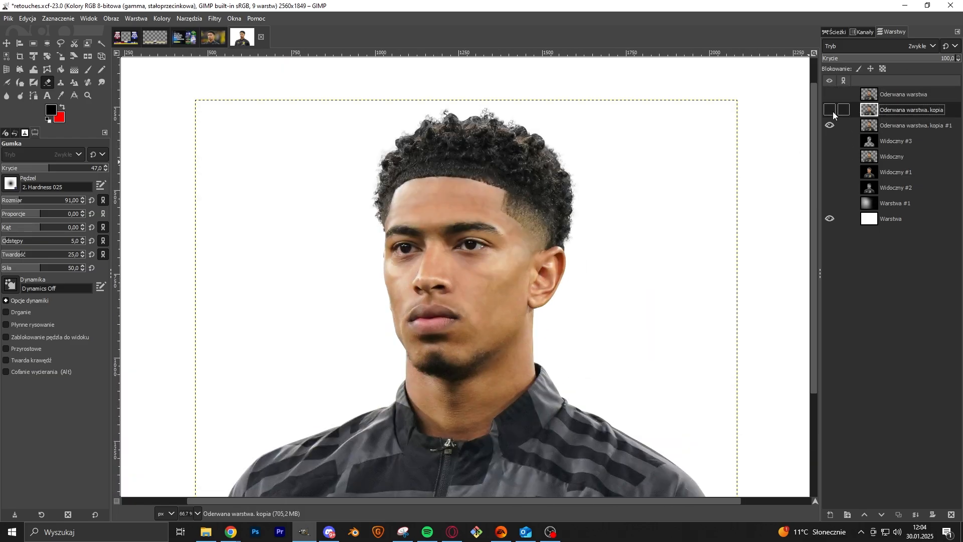
{"action": "left_click", "coordinate": [830, 110]}
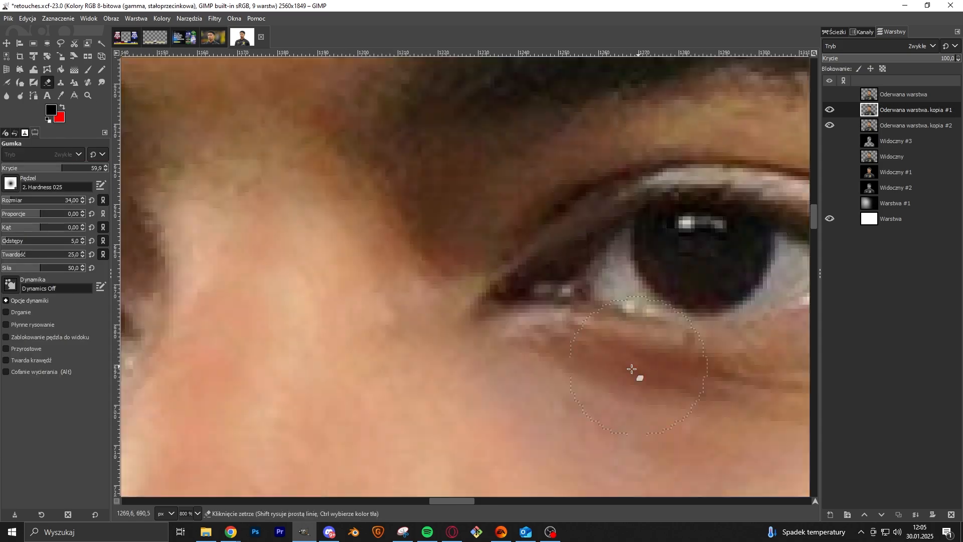
{"action": "scroll", "coordinate": [635, 373], "scroll_direction": "down", "scroll_amount": 6}
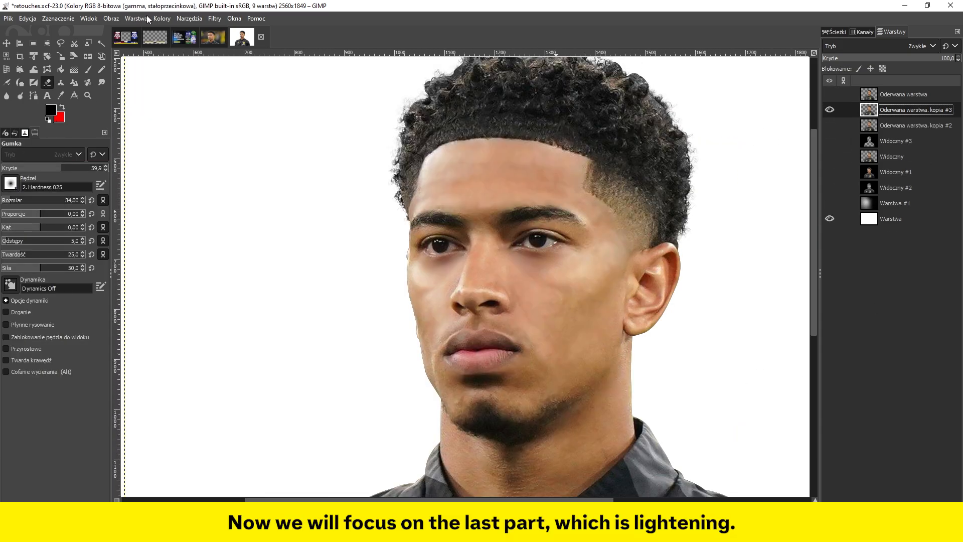
- Fully desaturate the "Oderwana warstwa. kopia #3" layer with the Saturation adjustment
{"action": "left_click", "coordinate": [162, 18]}
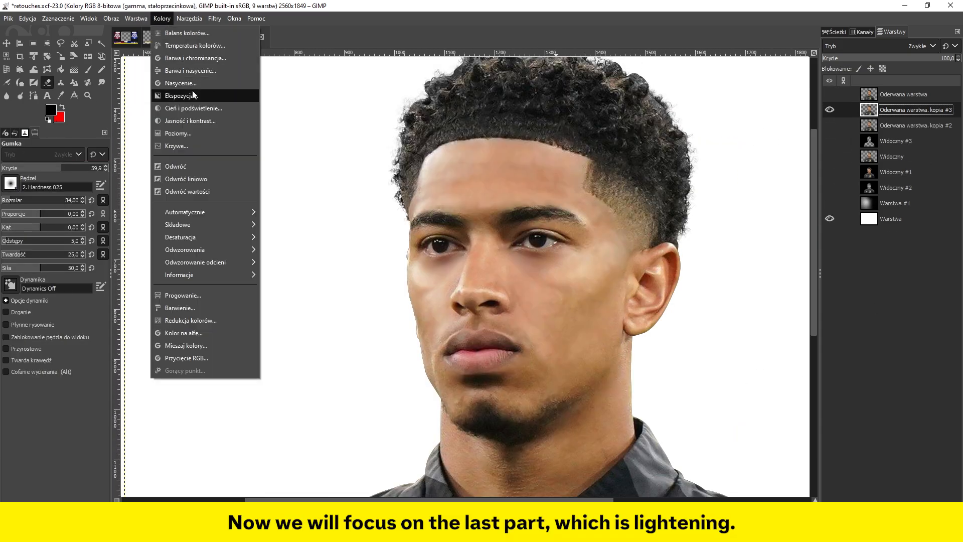
{"action": "left_click", "coordinate": [191, 83]}
{"action": "left_click_drag", "start_coordinate": [763, 216], "coordinate": [698, 215]}
{"action": "left_click", "coordinate": [804, 276]}
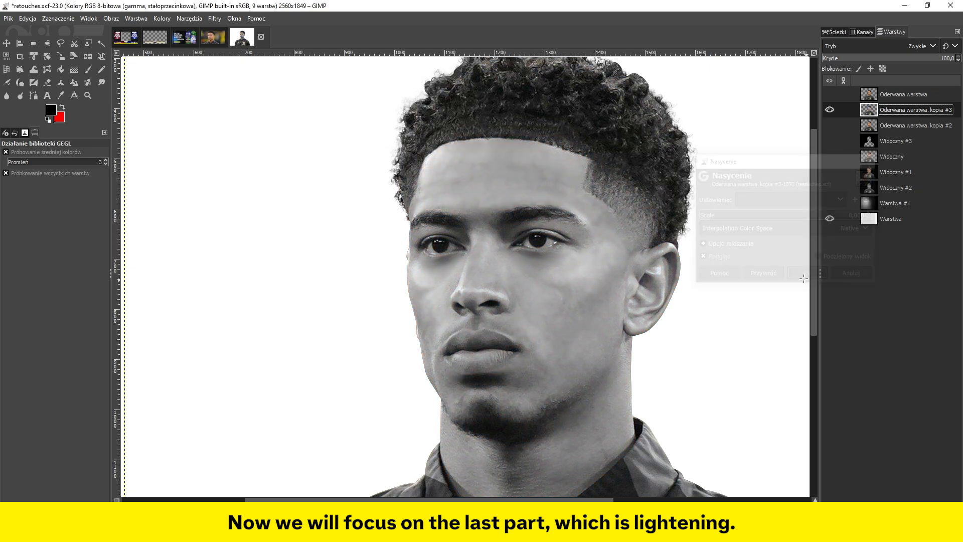
- Set brightness to -76 and contrast to 126 on the desaturated layer to isolate small white highlights on black
{"action": "left_click", "coordinate": [162, 18]}
{"action": "left_click", "coordinate": [191, 126]}
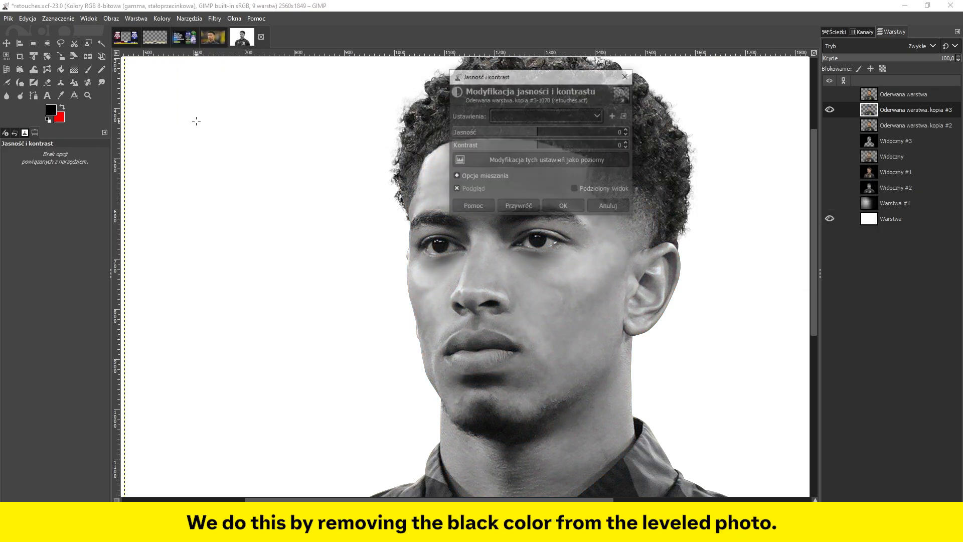
{"action": "left_click", "coordinate": [570, 145]}
{"action": "scroll", "coordinate": [577, 236], "scroll_direction": "down", "scroll_amount": 2}
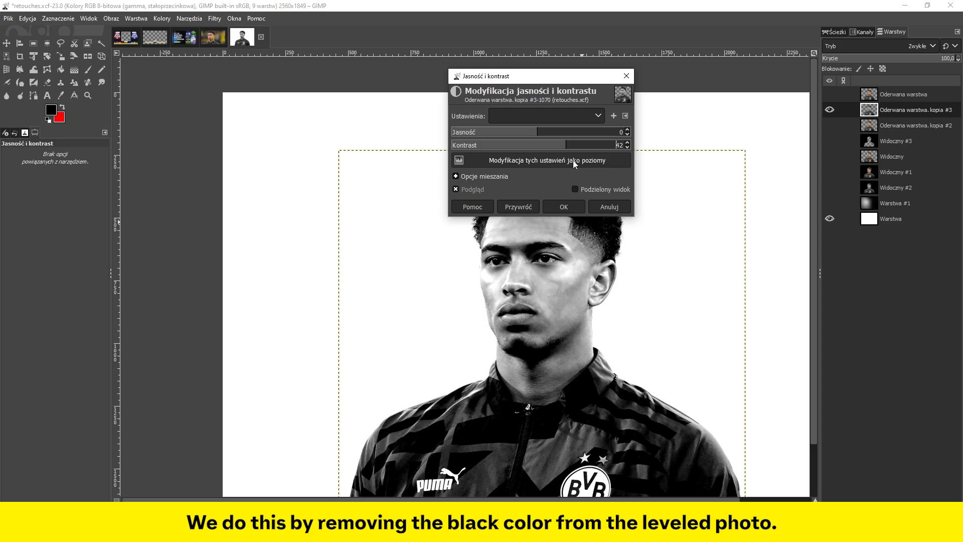
{"action": "mouse_move", "coordinate": [572, 147]}
{"action": "left_mouse_down"}
{"action": "mouse_move", "coordinate": [595, 146]}
{"action": "mouse_move", "coordinate": [585, 146]}
{"action": "left_mouse_up"}
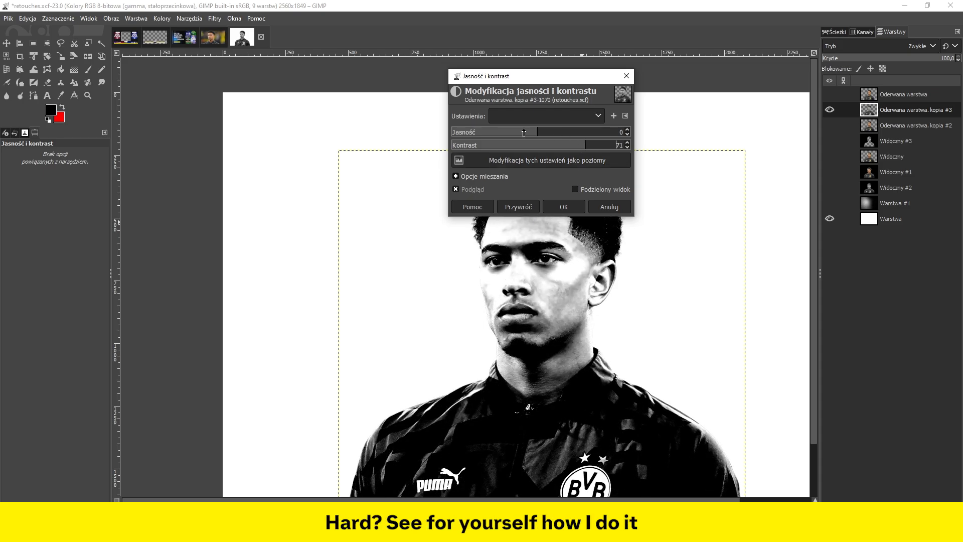
{"action": "left_click_drag", "start_coordinate": [517, 133], "coordinate": [485, 133]}
{"action": "left_click_drag", "start_coordinate": [589, 148], "coordinate": [624, 150]}
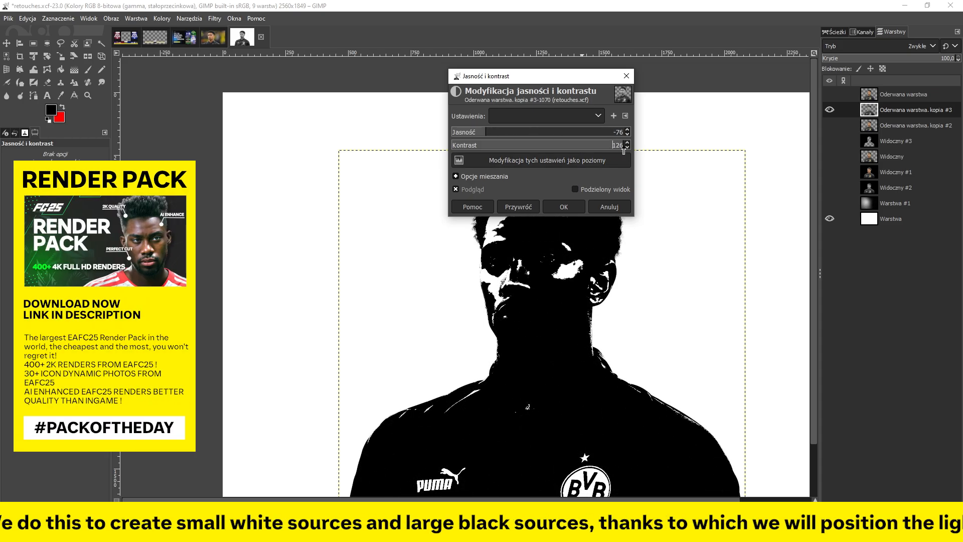
{"action": "left_click", "coordinate": [561, 209]}
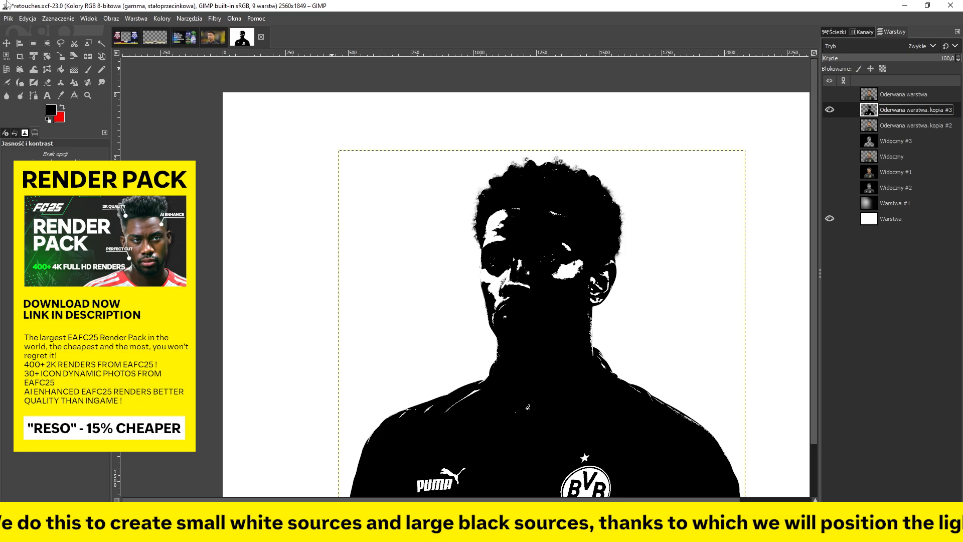
- Remove the black from the "Oderwana warstwa. kopia #3" layer using Color to Alpha with colour 000000
{"action": "left_click", "coordinate": [162, 18]}
{"action": "left_click", "coordinate": [200, 333]}
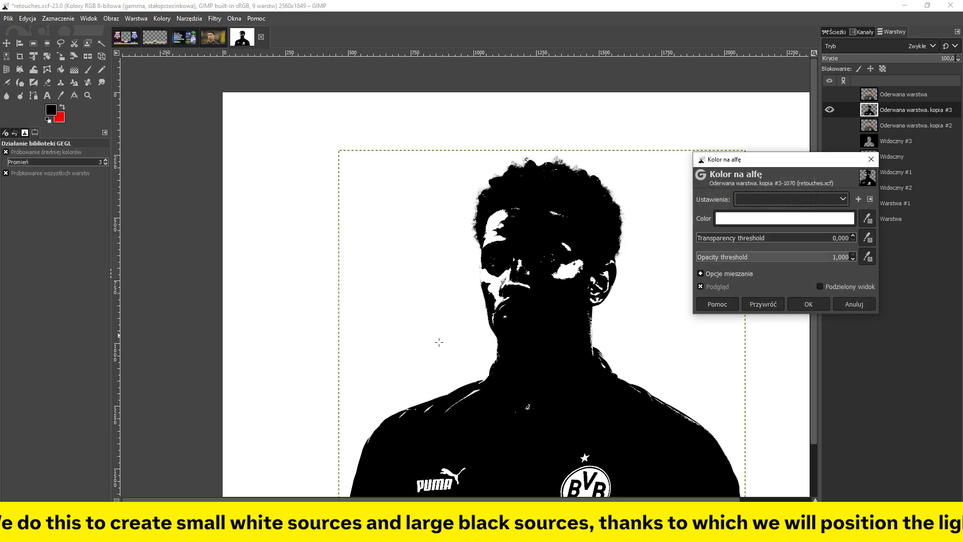
{"action": "left_click", "coordinate": [783, 221]}
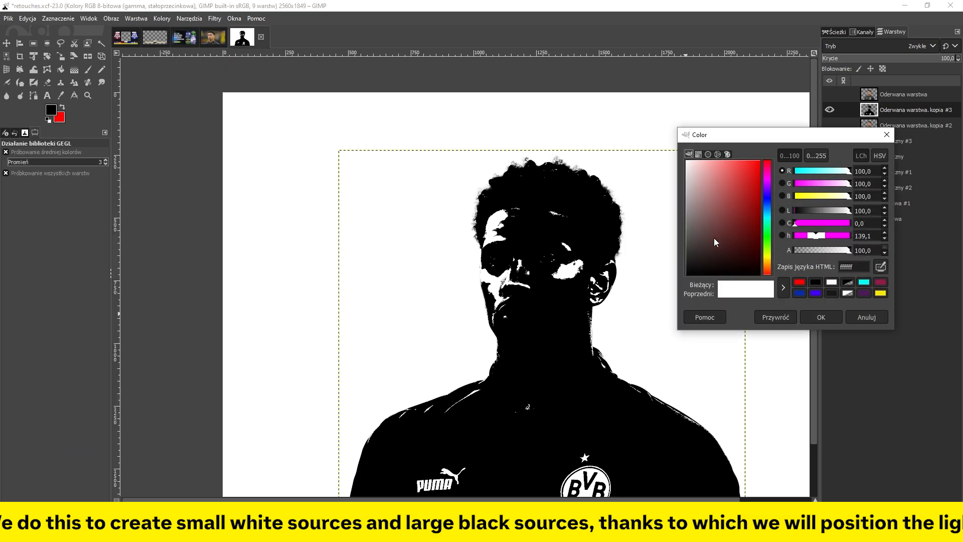
{"action": "left_click_drag", "start_coordinate": [715, 242], "coordinate": [790, 300]}
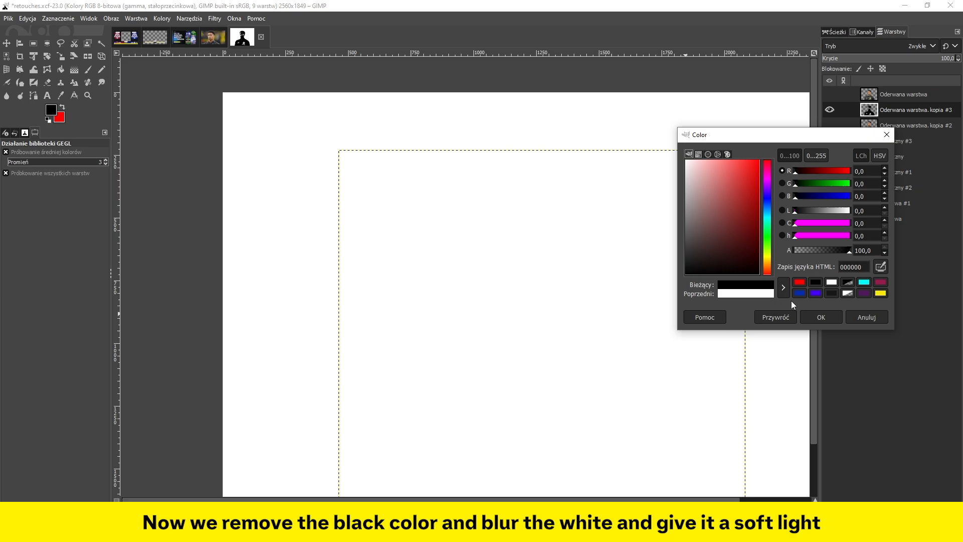
{"action": "left_click", "coordinate": [864, 321]}
{"action": "left_click", "coordinate": [760, 221]}
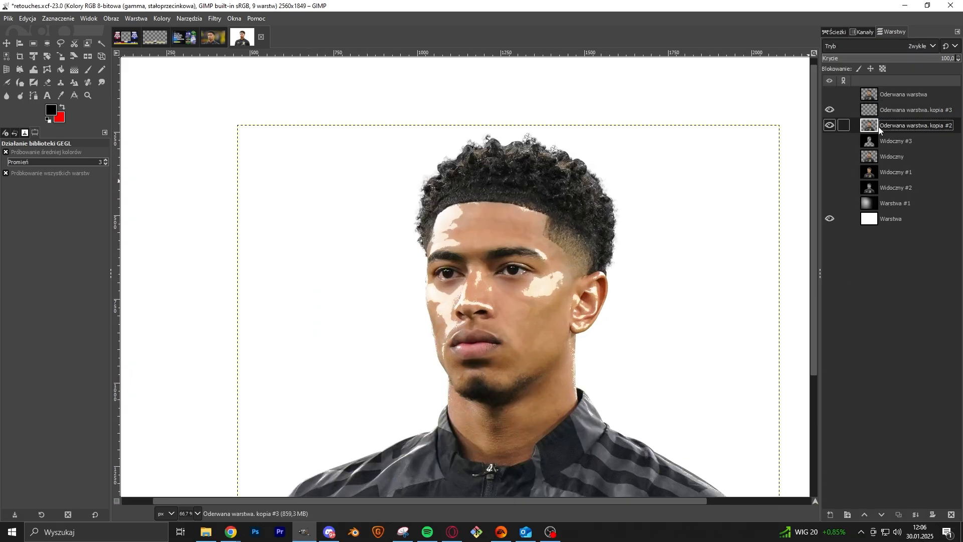
- Blur the white highlights on "Oderwana warstwa. kopia #3" and blend the layer as soft light at 40.2 opacity
{"action": "left_click", "coordinate": [215, 18]}
{"action": "left_click", "coordinate": [862, 58]}
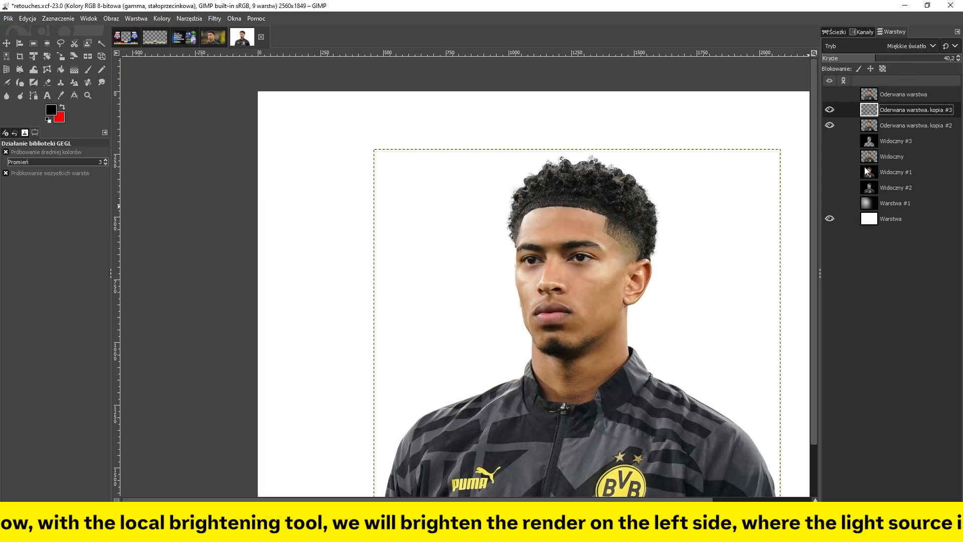
- Brighten the light-facing side of the figure on "Oderwana warstwa. kopia #2" with the Dodge tool at size 446, opacity 32.2, highlights range
{"action": "left_click", "coordinate": [875, 125]}
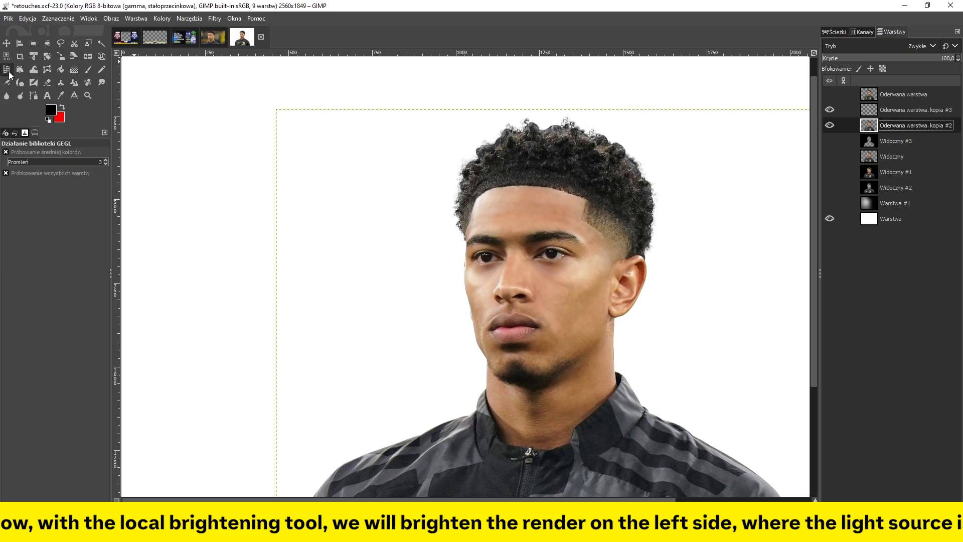
{"action": "left_click", "coordinate": [20, 95]}
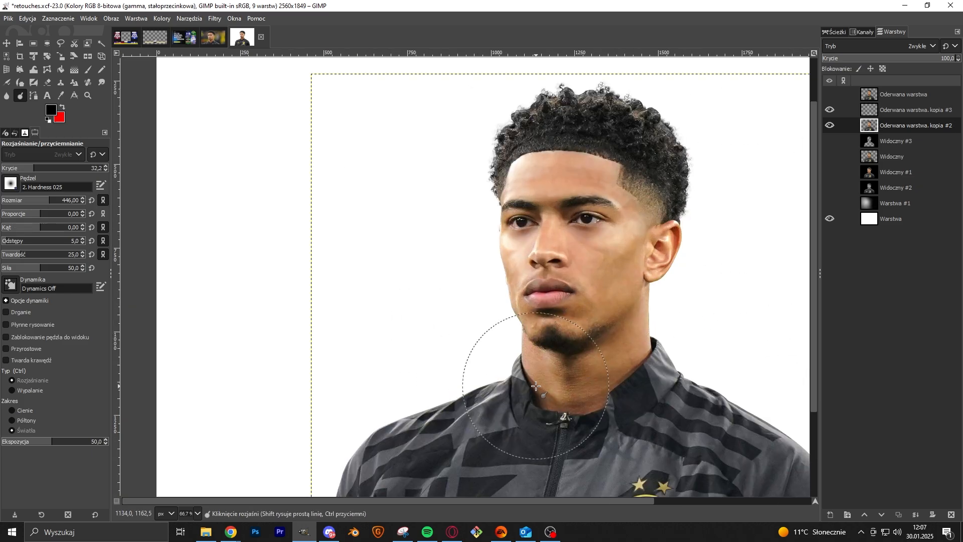
{"action": "scroll", "coordinate": [487, 334], "scroll_direction": "up", "scroll_amount": 2}
{"action": "scroll", "coordinate": [506, 280], "scroll_direction": "down", "scroll_amount": 4}
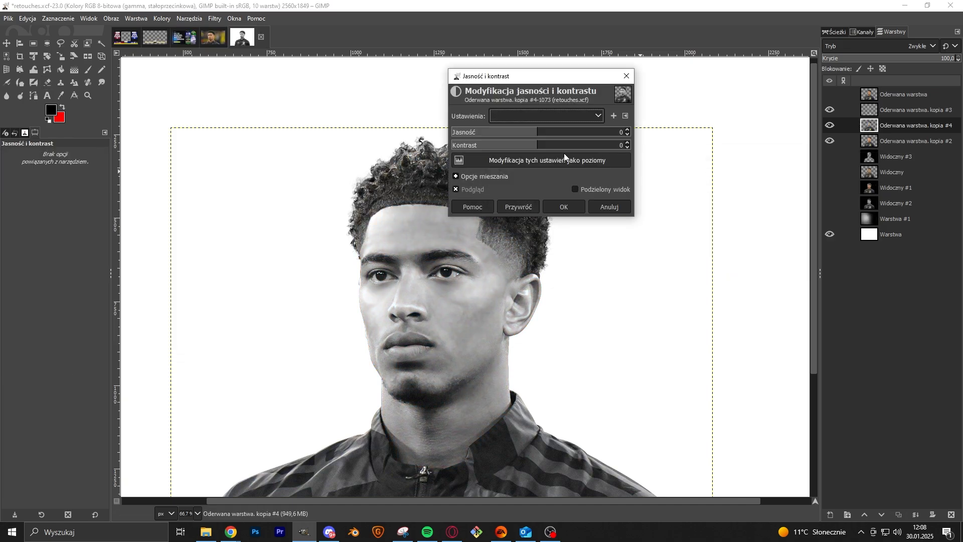
- Raise the contrast of the desaturated "Oderwana warstwa. kopia #4" layer and erase its dark tones from the lit side at size 394, opacity 100
{"action": "left_click_drag", "start_coordinate": [582, 145], "coordinate": [614, 155]}
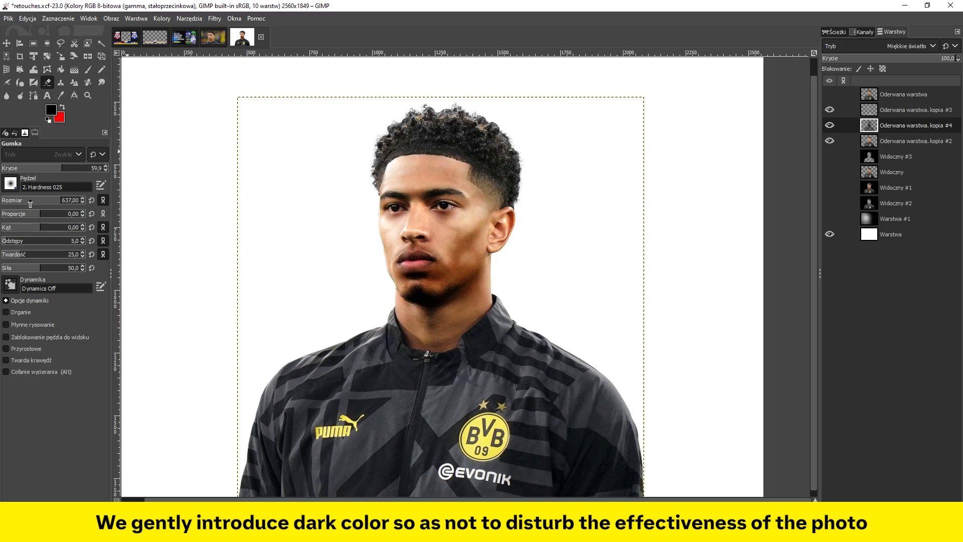
{"action": "scroll", "coordinate": [372, 168], "scroll_direction": "up", "scroll_amount": 1}
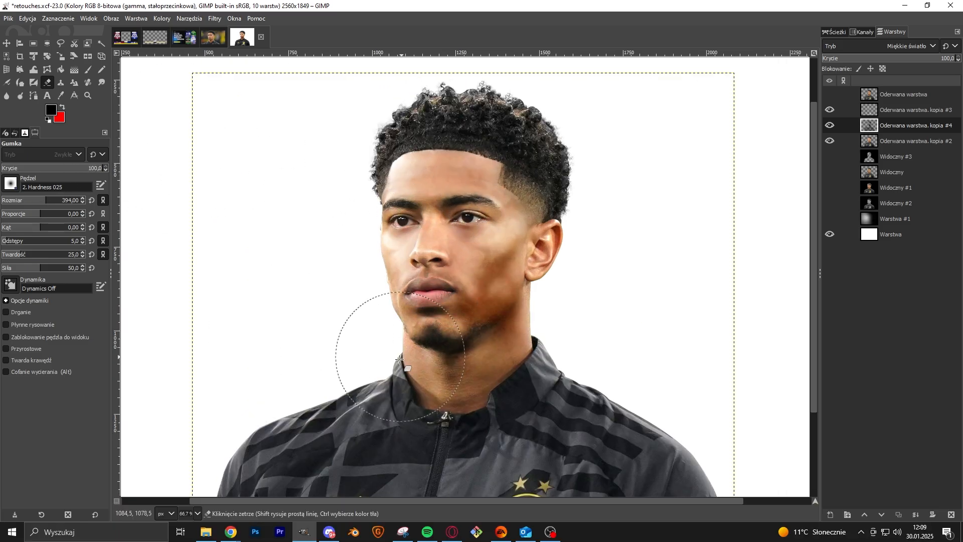
{"action": "scroll", "coordinate": [383, 344], "scroll_direction": "down", "scroll_amount": 2}
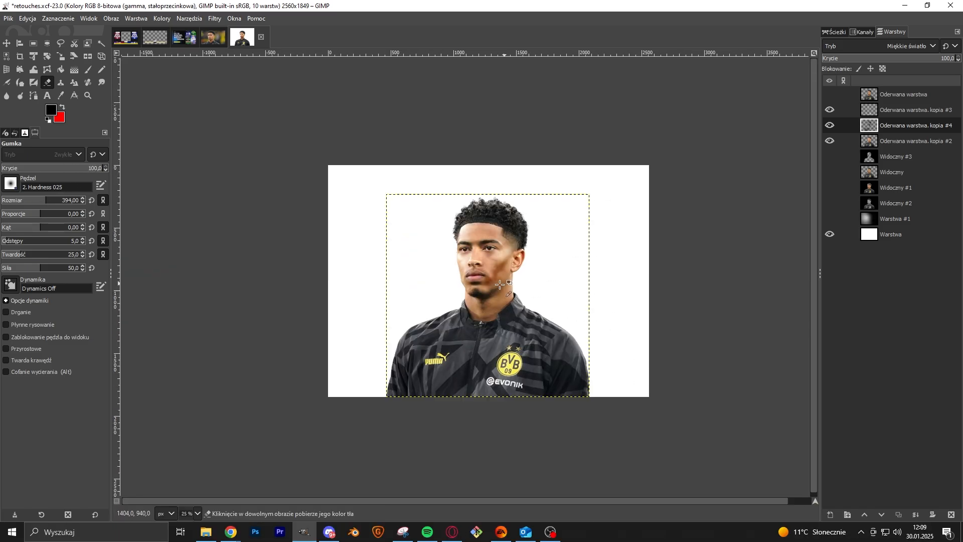
- Lower the opacity of the soft-light "Oderwana warstwa. kopia #4" shadow layer to 67.7
{"action": "scroll", "coordinate": [576, 323], "scroll_direction": "up", "scroll_amount": 2}
{"action": "left_click_drag", "start_coordinate": [943, 58], "coordinate": [841, 64]}
{"action": "scroll", "coordinate": [537, 344], "scroll_direction": "down", "scroll_amount": 2}
{"action": "scroll", "coordinate": [538, 344], "scroll_direction": "up", "scroll_amount": 2}
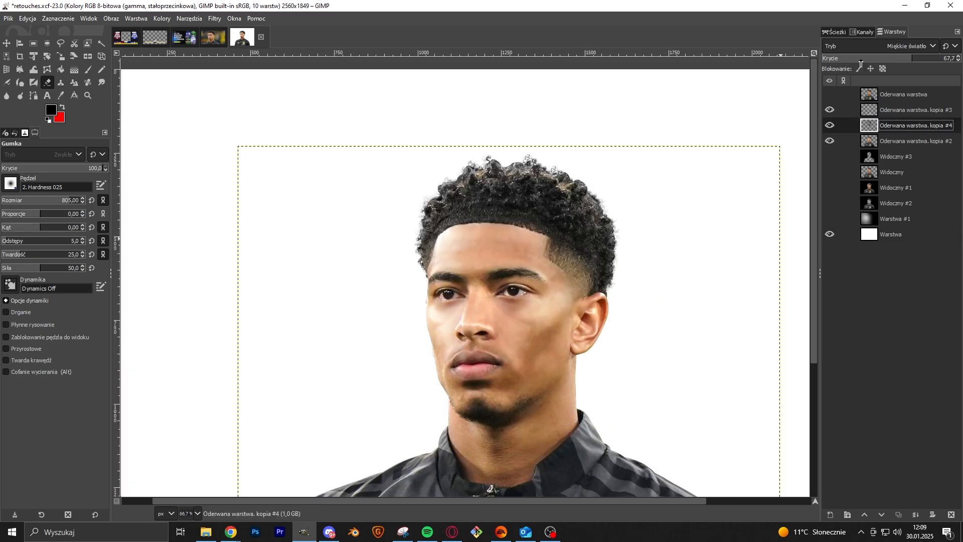
- Create a new layer from the visible image and brighten the lit side of the face with the Dodge tool at size 637, opacity 32.2
{"action": "right_click", "coordinate": [903, 110]}
{"action": "left_click", "coordinate": [791, 205]}
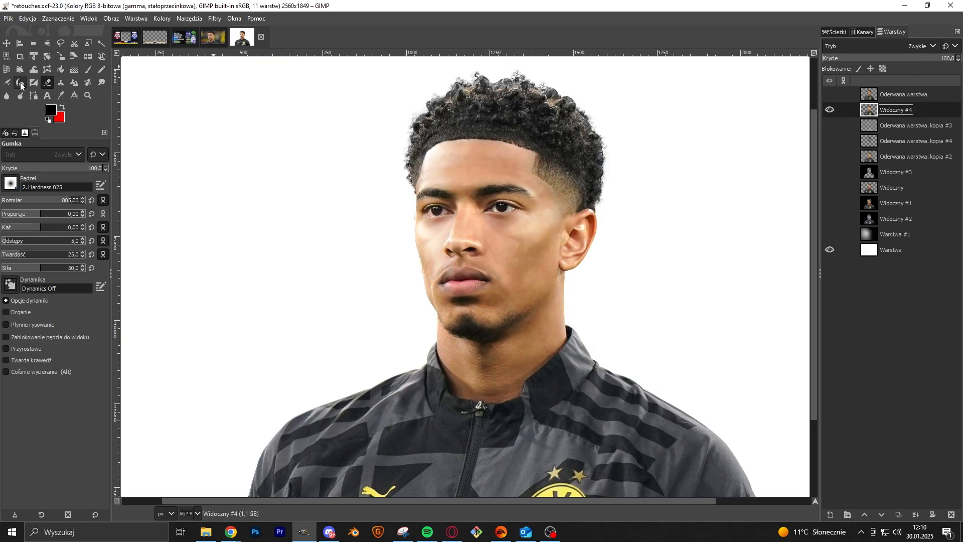
{"action": "left_click", "coordinate": [20, 96]}
{"action": "scroll", "coordinate": [488, 281], "scroll_direction": "up", "scroll_amount": 1}
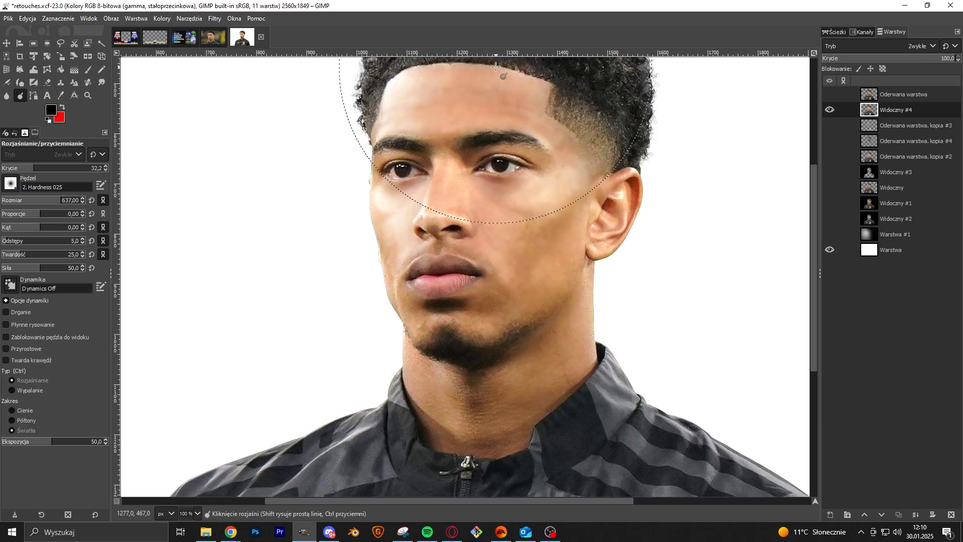
{"action": "scroll", "coordinate": [487, 282], "scroll_direction": "down", "scroll_amount": 1}
{"action": "left_click_drag", "start_coordinate": [476, 224], "coordinate": [312, 266]}
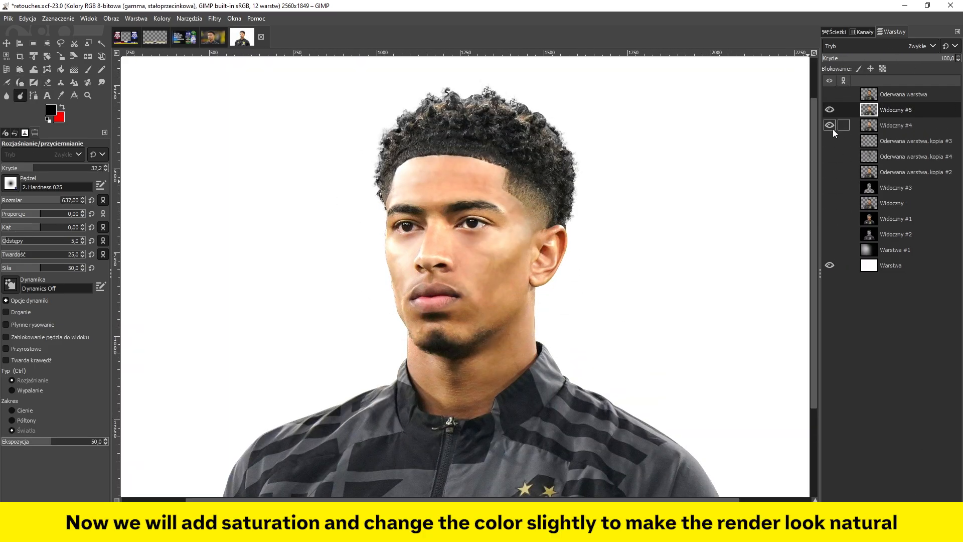
- Hide the "Widoczny #4" layer and adjust the saturation of "Widoczny #5" with the Saturation filter
{"action": "left_click", "coordinate": [832, 128]}
{"action": "left_click", "coordinate": [162, 18]}
{"action": "left_click", "coordinate": [186, 84]}
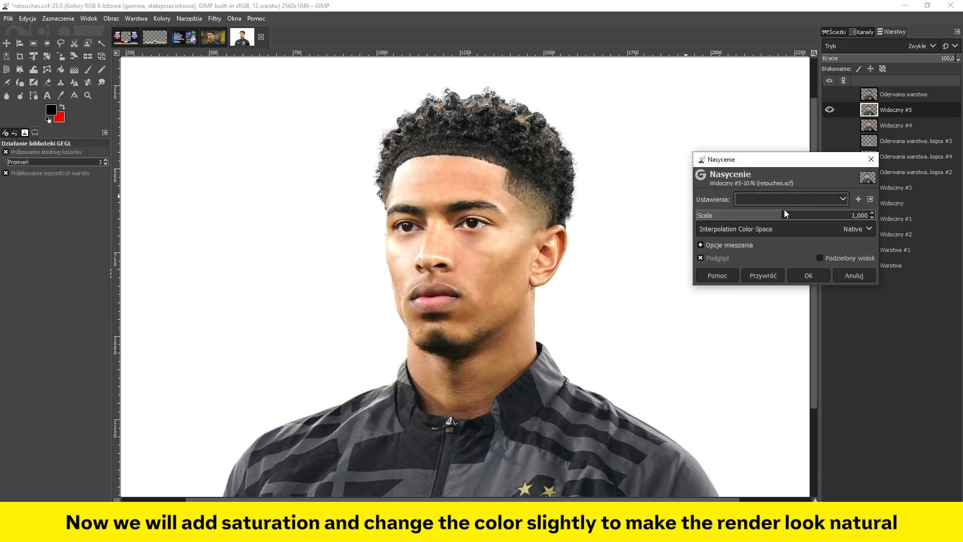
{"action": "left_click", "coordinate": [808, 276]}
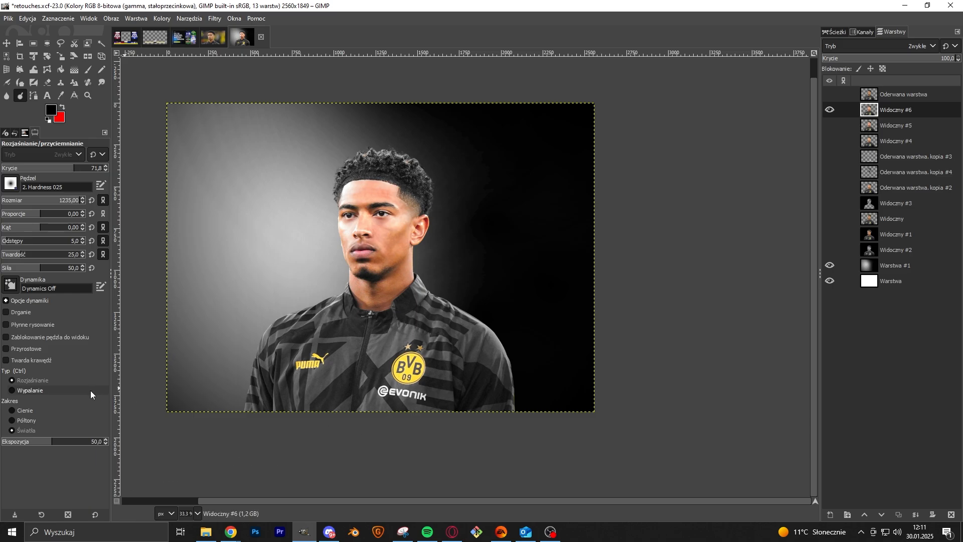
- Darken the figure's shadow side on "Widoczny #6" with the Burn tool at size 1235, opacity 71.8, highlights range, checking it with and without the gradient background
{"action": "mouse_move", "coordinate": [446, 266]}
{"action": "left_mouse_down"}
{"action": "mouse_move", "coordinate": [500, 287]}
{"action": "mouse_move", "coordinate": [509, 273]}
{"action": "mouse_move", "coordinate": [559, 355]}
{"action": "mouse_move", "coordinate": [538, 375]}
{"action": "left_mouse_up"}
{"action": "mouse_move", "coordinate": [490, 302]}
{"action": "left_mouse_down"}
{"action": "mouse_move", "coordinate": [463, 284]}
{"action": "mouse_move", "coordinate": [442, 248]}
{"action": "mouse_move", "coordinate": [427, 249]}
{"action": "mouse_move", "coordinate": [443, 180]}
{"action": "left_mouse_up"}
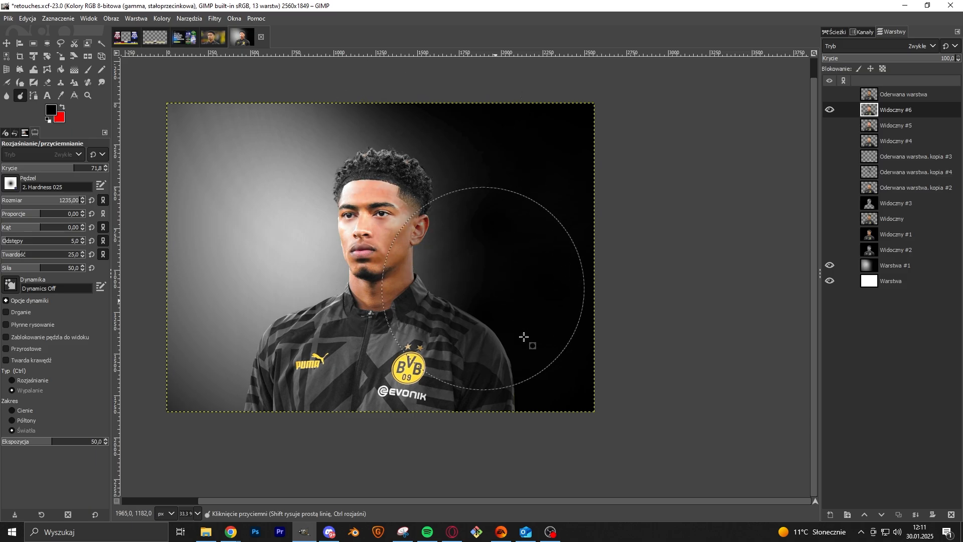
{"action": "scroll", "coordinate": [382, 370], "scroll_direction": "down", "scroll_amount": 2}
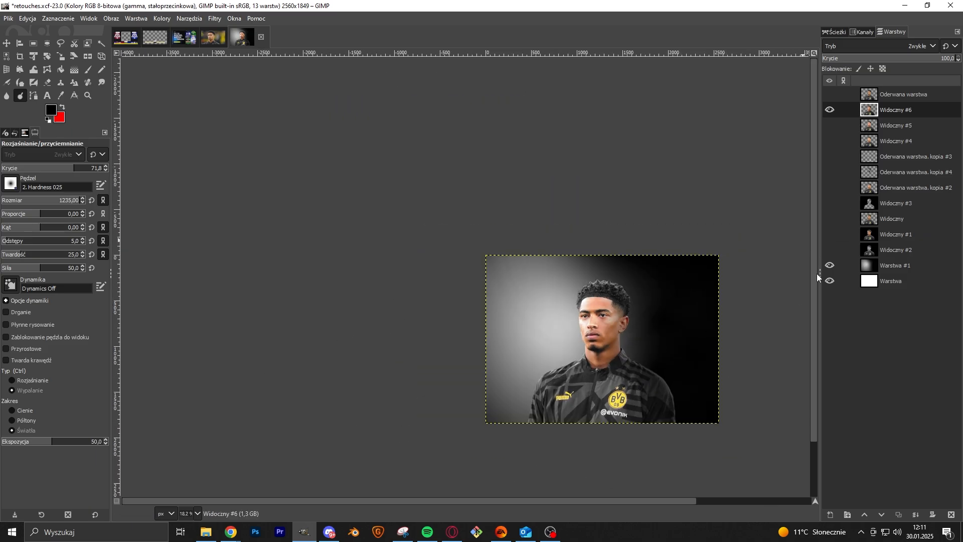
{"action": "left_click", "coordinate": [829, 265]}
{"action": "left_click", "coordinate": [830, 266]}
{"action": "scroll", "coordinate": [577, 331], "scroll_direction": "up", "scroll_amount": 2}
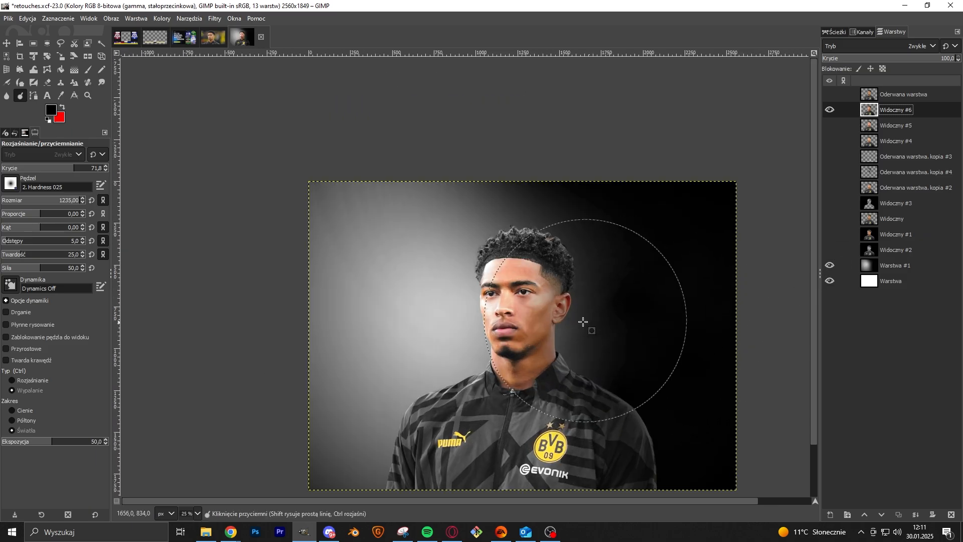
- Reduce the Burn brush size to 664 for the shadow side of the face and neck
{"action": "left_click", "coordinate": [63, 203]}
{"action": "scroll", "coordinate": [592, 335], "scroll_direction": "up", "scroll_amount": 1}
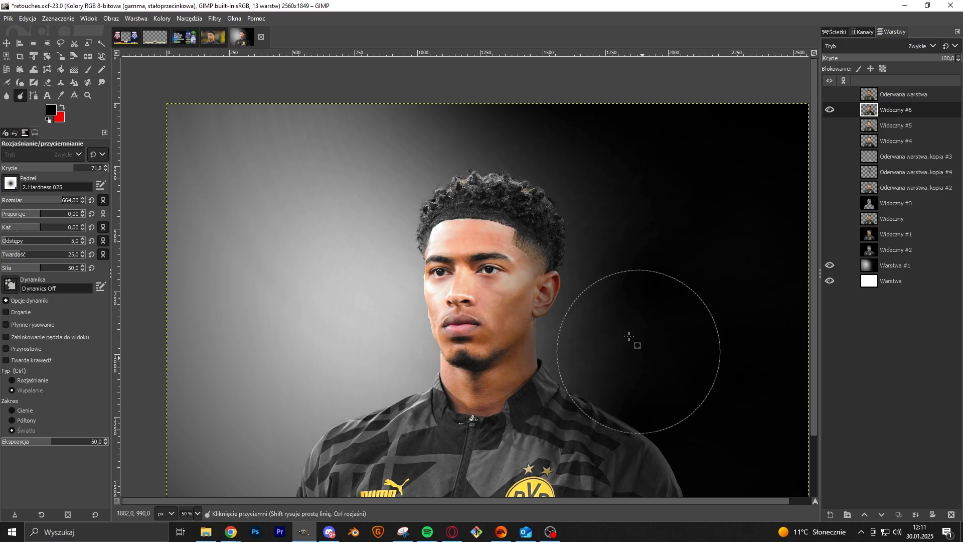
{"action": "scroll", "coordinate": [622, 341], "scroll_direction": "down", "scroll_amount": 2}
{"action": "scroll", "coordinate": [612, 347], "scroll_direction": "up", "scroll_amount": 2}
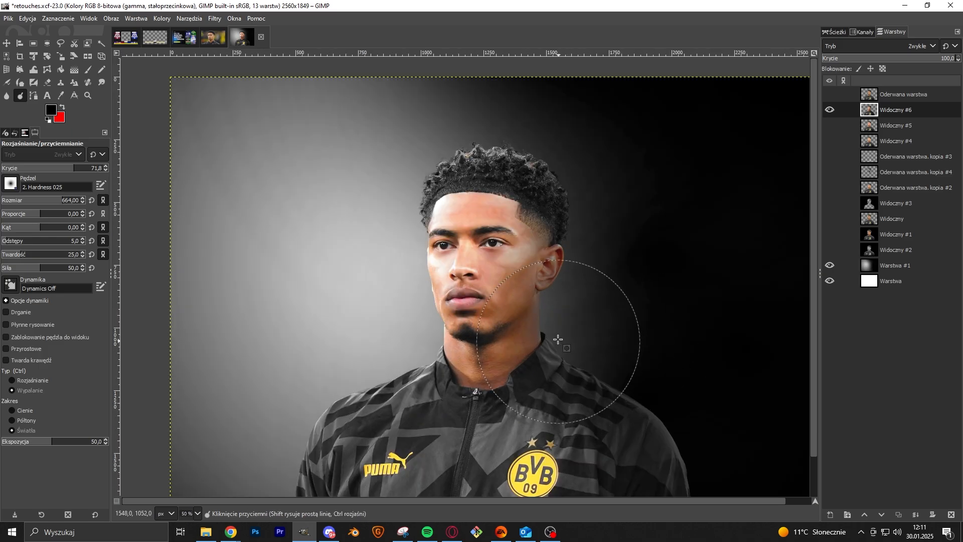
{"action": "key", "text": "ctrl"}
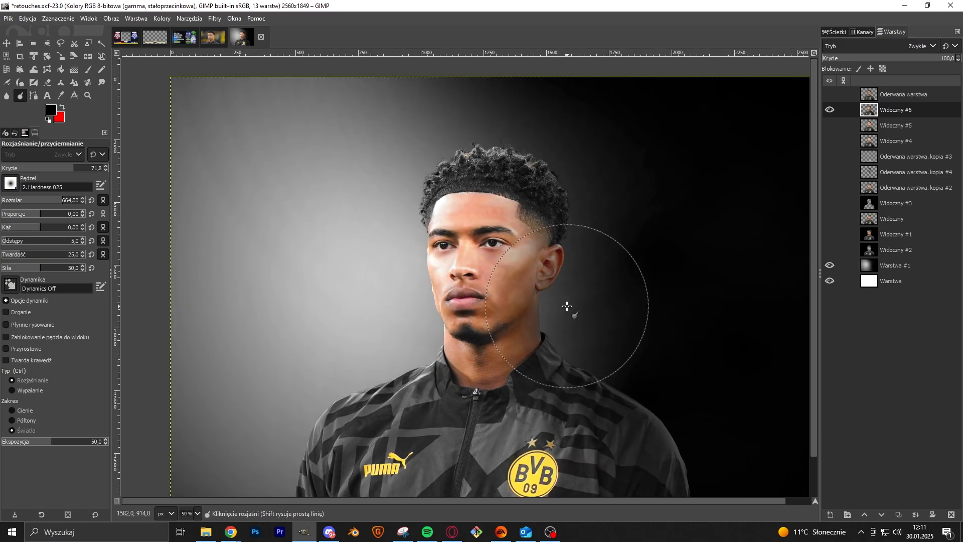
- Examine the shading of the face and jacket against the gradient background, both overall and close up
{"action": "scroll", "coordinate": [567, 306], "scroll_direction": "down", "scroll_amount": 3}
{"action": "scroll", "coordinate": [218, 199], "scroll_direction": "up", "scroll_amount": 2}
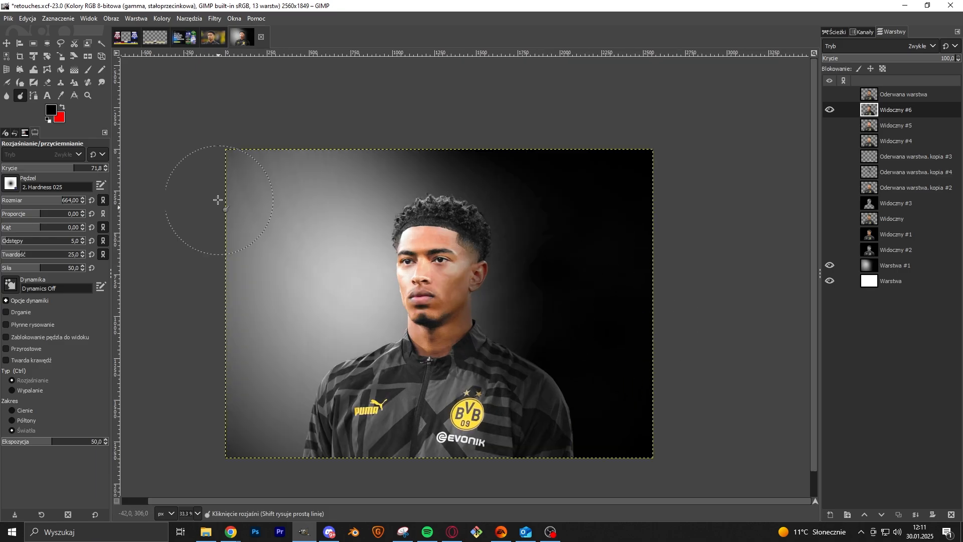
{"action": "scroll", "coordinate": [218, 199], "scroll_direction": "down", "scroll_amount": 2}
{"action": "scroll", "coordinate": [218, 201], "scroll_direction": "down", "scroll_amount": 1}
{"action": "scroll", "coordinate": [221, 200], "scroll_direction": "up", "scroll_amount": 5}
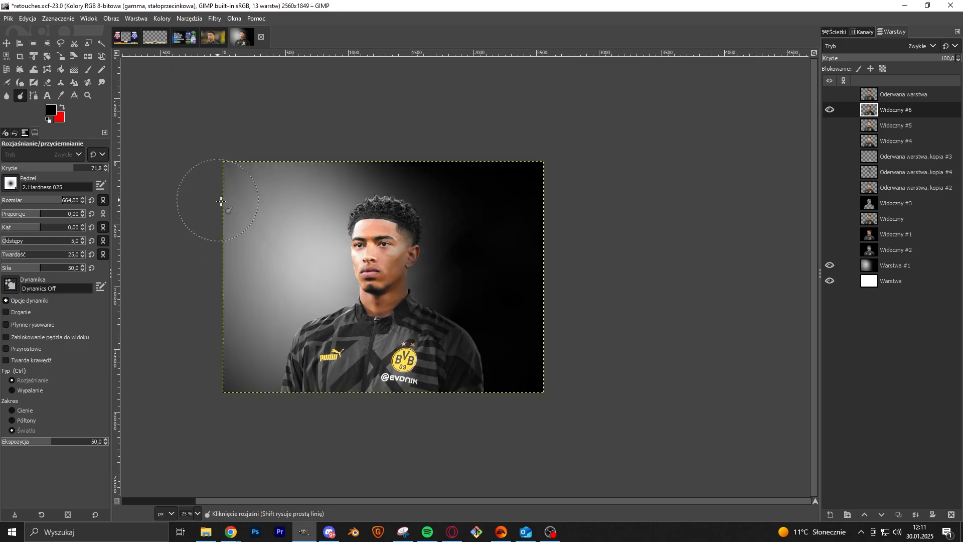
{"action": "scroll", "coordinate": [620, 255], "scroll_direction": "down", "scroll_amount": 3}
{"action": "scroll", "coordinate": [526, 335], "scroll_direction": "up", "scroll_amount": 3}
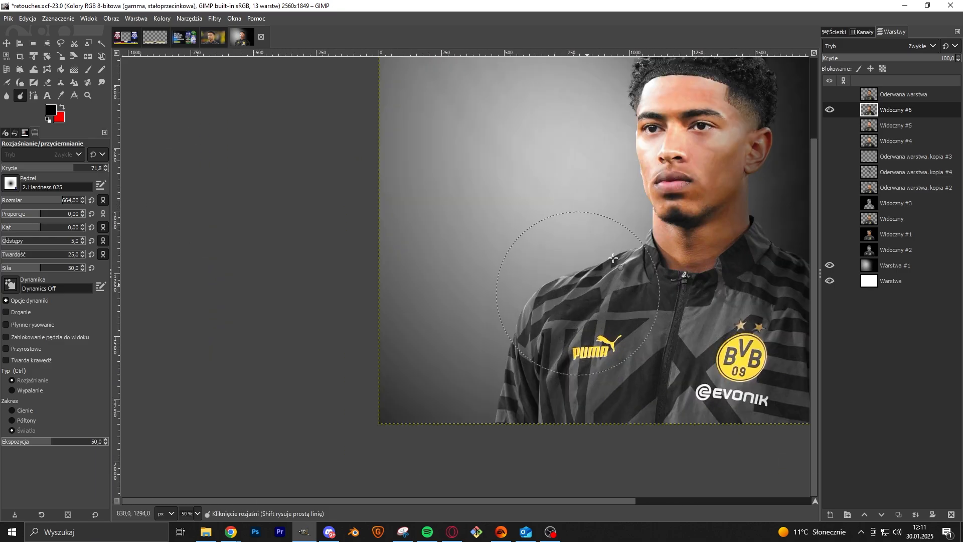
{"action": "scroll", "coordinate": [695, 135], "scroll_direction": "down", "scroll_amount": 2}
{"action": "scroll", "coordinate": [708, 132], "scroll_direction": "up", "scroll_amount": 2}
- Select the figure from the alpha channel of "Widoczny #6", feather the selection and invert it
{"action": "right_click", "coordinate": [877, 113]}
{"action": "left_click", "coordinate": [838, 435]}
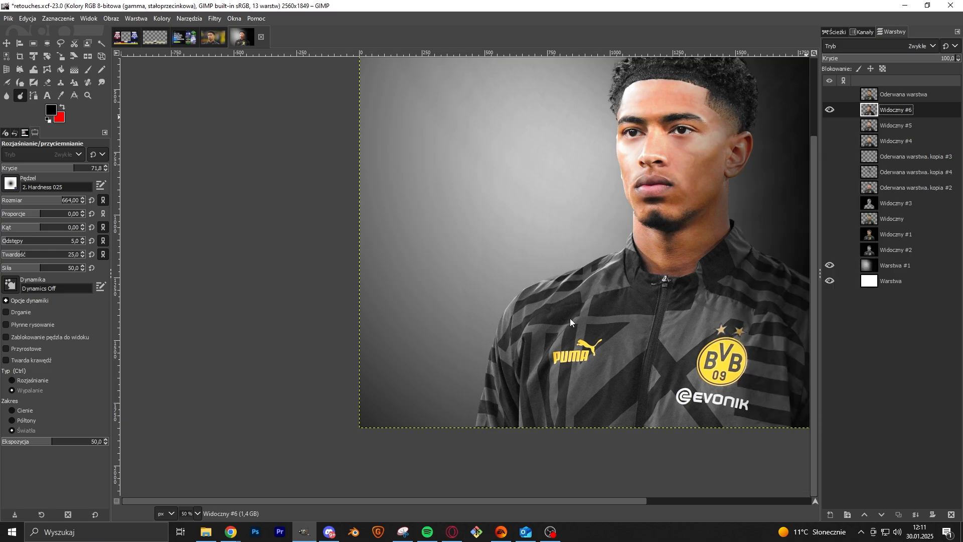
{"action": "scroll", "coordinate": [454, 255], "scroll_direction": "down", "scroll_amount": 4}
{"action": "scroll", "coordinate": [312, 219], "scroll_direction": "up", "scroll_amount": 3}
{"action": "scroll", "coordinate": [312, 219], "scroll_direction": "up", "scroll_amount": 1}
{"action": "left_click", "coordinate": [58, 18]}
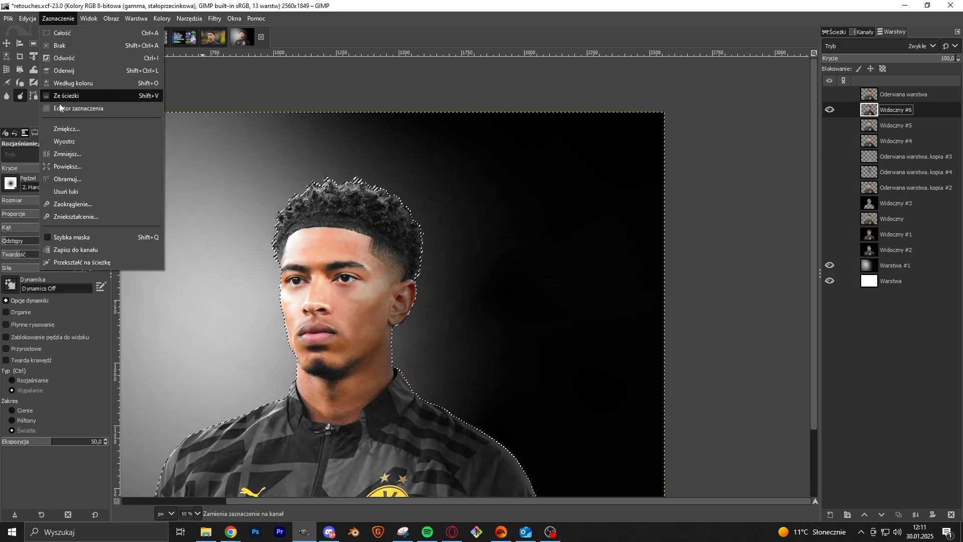
{"action": "left_click", "coordinate": [65, 129]}
{"action": "left_click", "coordinate": [138, 170]}
{"action": "left_click", "coordinate": [58, 18]}
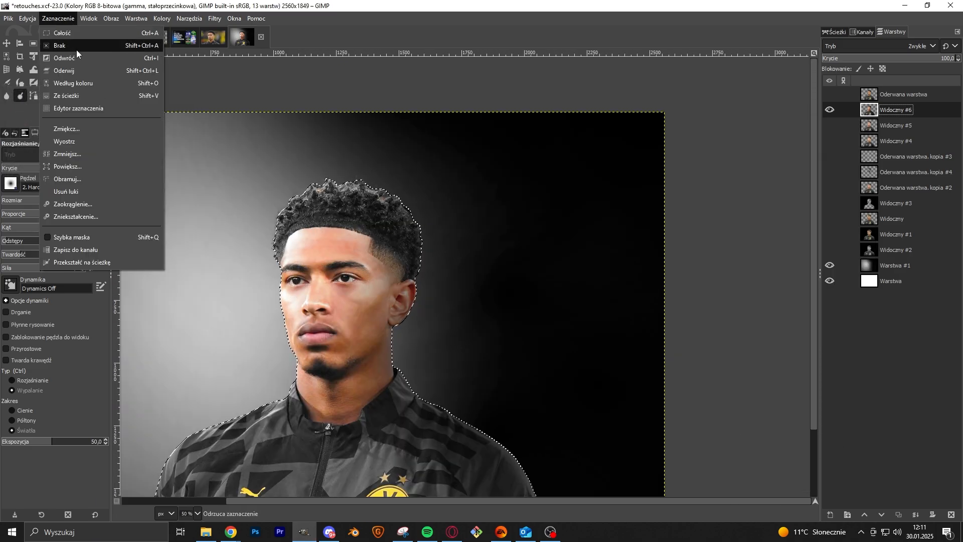
{"action": "left_click", "coordinate": [65, 59]}
- Paint a white (ffffff) glow along the lit side of the face on a new transparent layer with the Paintbrush at size 664
{"action": "left_click", "coordinate": [88, 69]}
{"action": "left_click", "coordinate": [53, 109]}
{"action": "left_click_drag", "start_coordinate": [50, 103], "coordinate": [1, 51]}
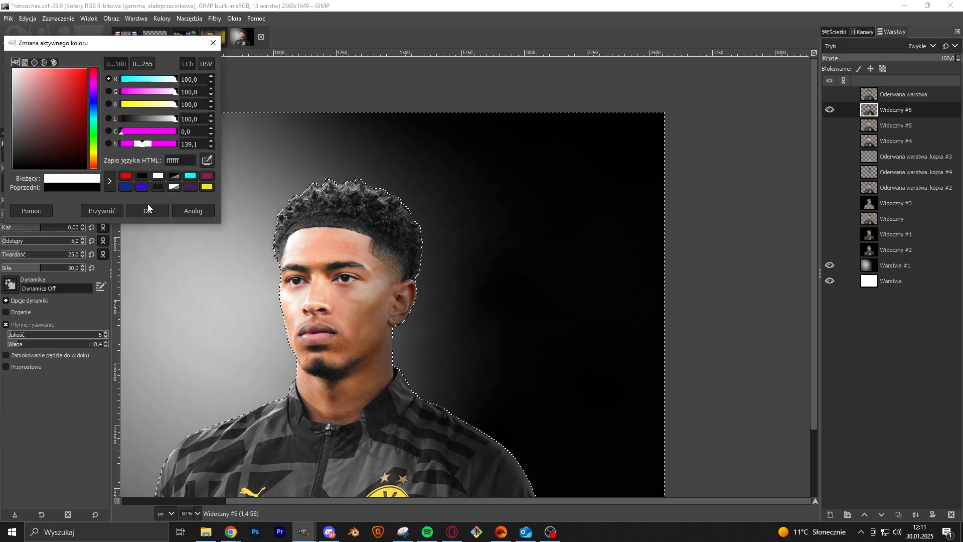
{"action": "left_click", "coordinate": [148, 208]}
{"action": "left_click", "coordinate": [829, 515]}
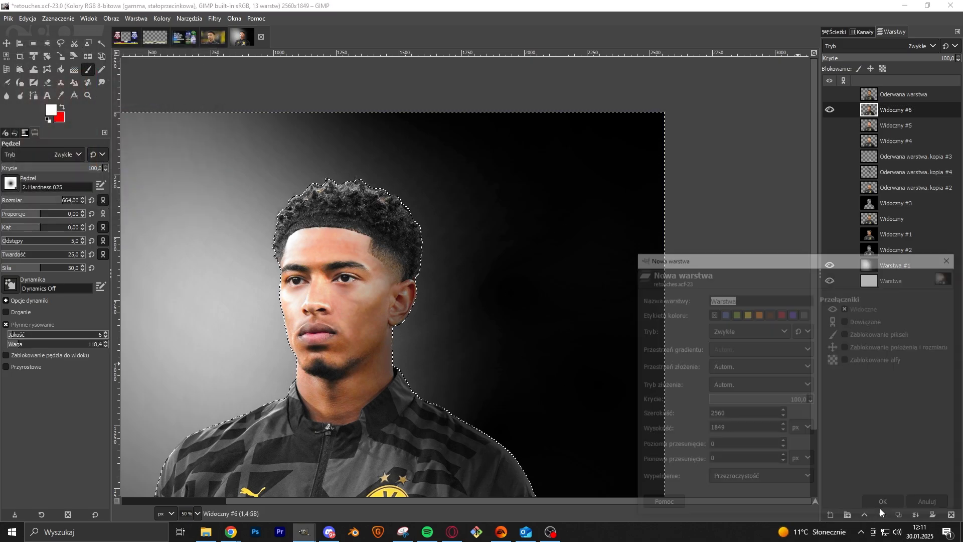
{"action": "left_click", "coordinate": [881, 502]}
{"action": "left_click", "coordinate": [256, 284]}
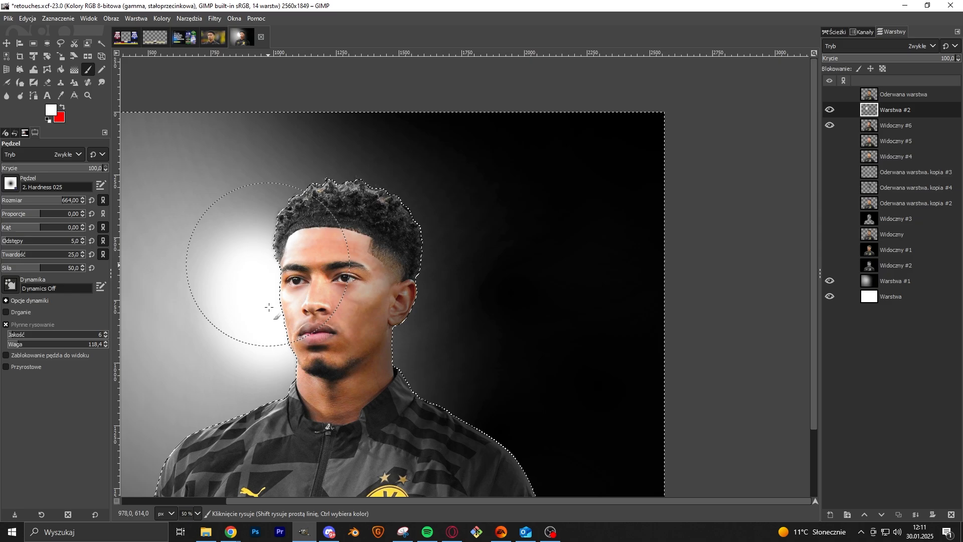
- Clear the glow on "Warstwa #2" outside the figure using the inverted alpha selection of "Widoczny #6", and remove the selection
{"action": "right_click", "coordinate": [892, 126]}
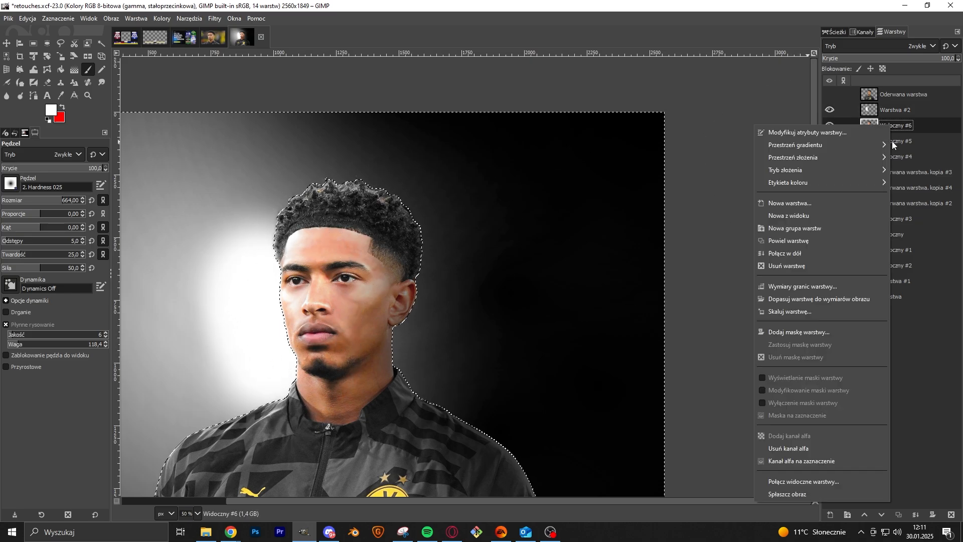
{"action": "left_click", "coordinate": [817, 455]}
{"action": "left_click", "coordinate": [65, 18]}
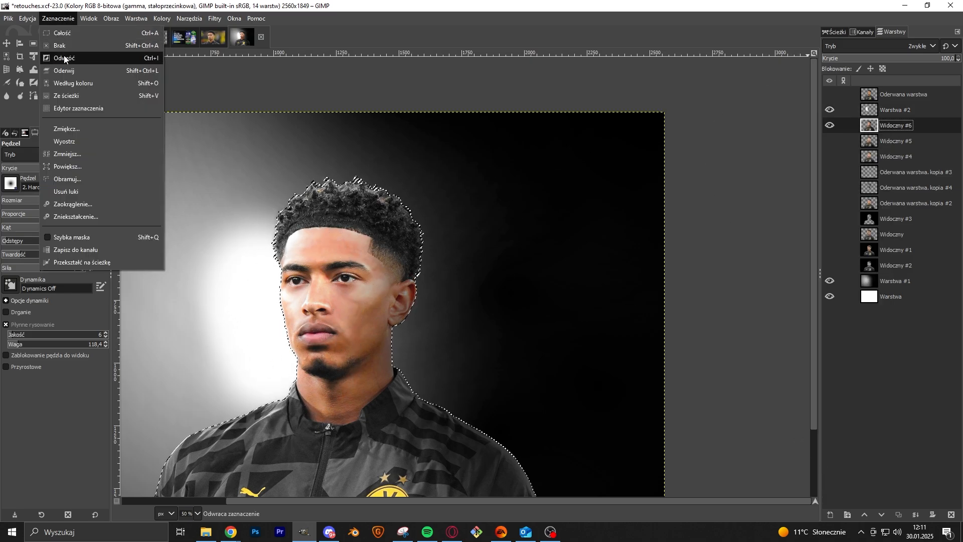
{"action": "left_click", "coordinate": [69, 58]}
{"action": "left_click", "coordinate": [894, 110]}
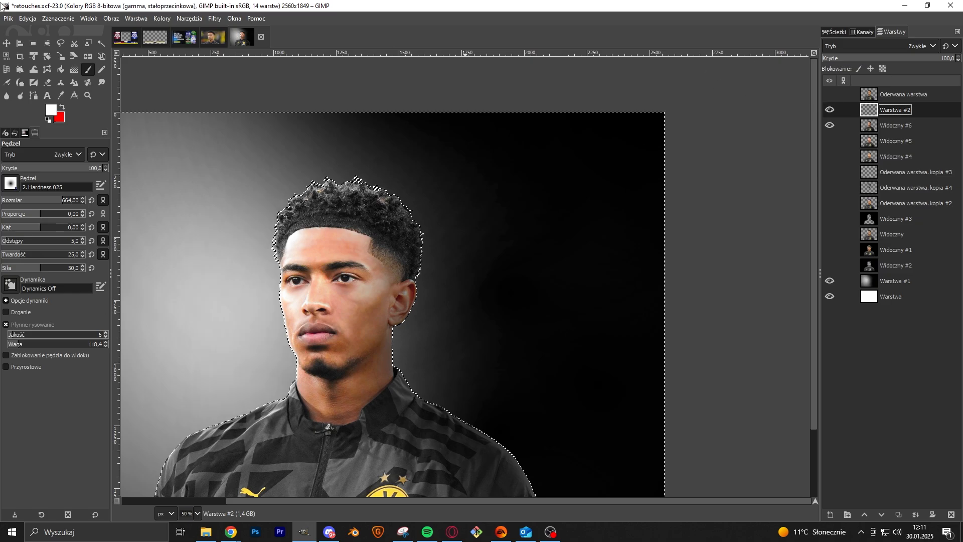
{"action": "left_click", "coordinate": [58, 20]}
{"action": "left_click", "coordinate": [64, 45]}
- Set the glow layer "Warstwa #2" to soft light (Miękkie światło) mode and duplicate it
{"action": "scroll", "coordinate": [342, 286], "scroll_direction": "down", "scroll_amount": 3}
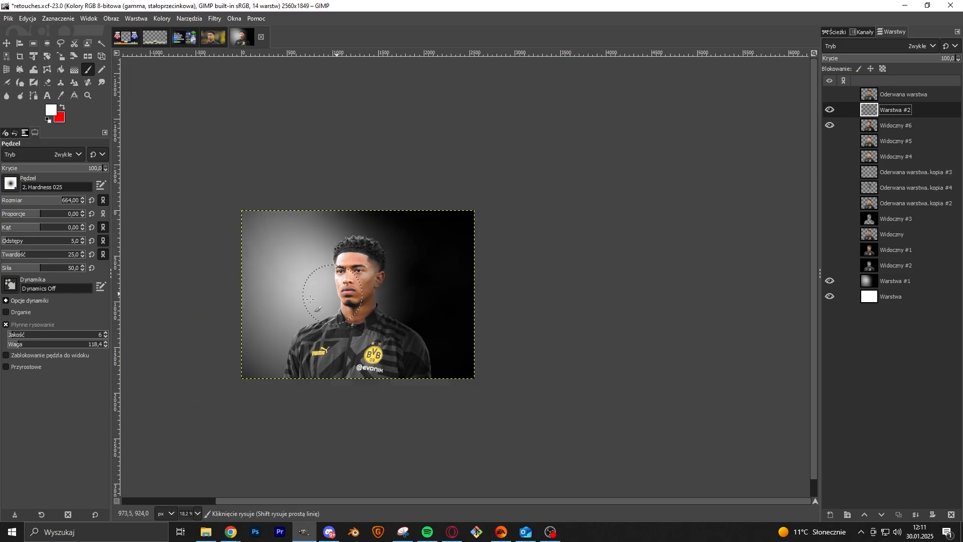
{"action": "scroll", "coordinate": [318, 294], "scroll_direction": "up", "scroll_amount": 2}
{"action": "left_click", "coordinate": [921, 46]}
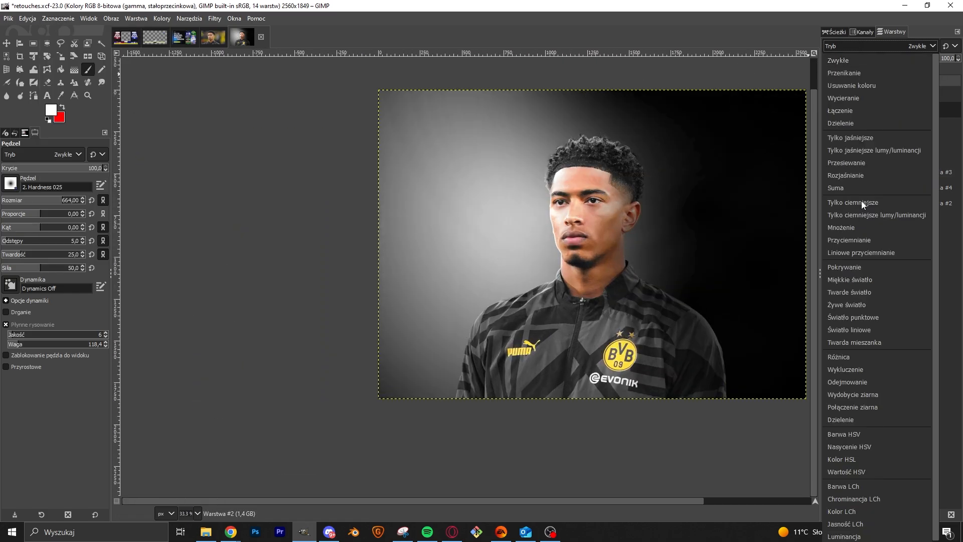
{"action": "left_click", "coordinate": [852, 280]}
{"action": "scroll", "coordinate": [523, 204], "scroll_direction": "up", "scroll_amount": 2}
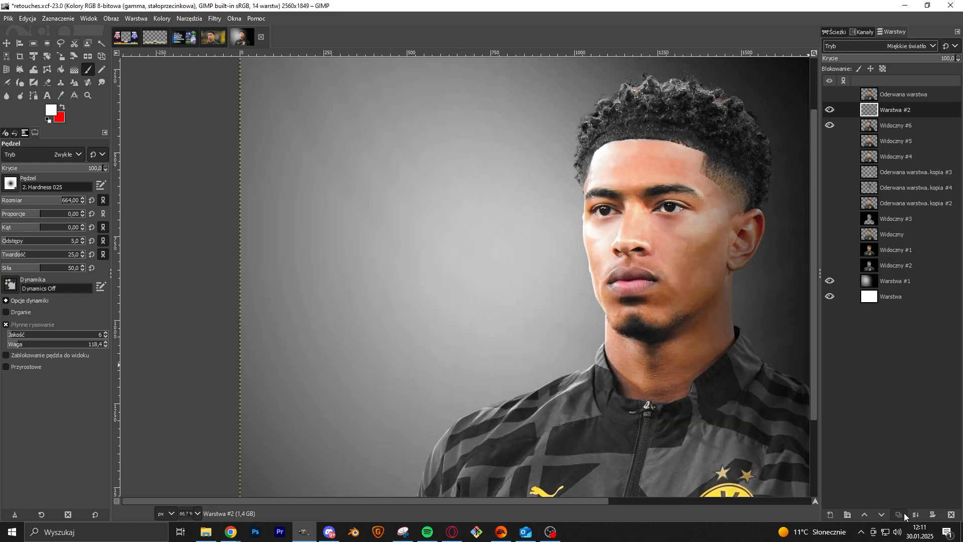
{"action": "left_click", "coordinate": [902, 515]}
{"action": "scroll", "coordinate": [556, 237], "scroll_direction": "down", "scroll_amount": 5}
{"action": "scroll", "coordinate": [671, 224], "scroll_direction": "up", "scroll_amount": 2}
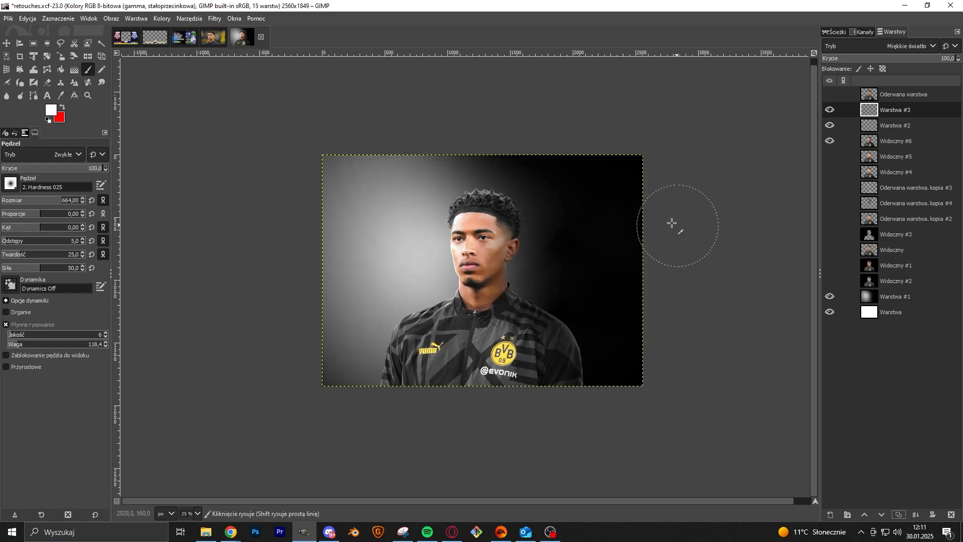
- Examine the edge light on the face and the overall look of the portrait
{"action": "scroll", "coordinate": [157, 189], "scroll_direction": "down", "scroll_amount": 2}
{"action": "scroll", "coordinate": [241, 194], "scroll_direction": "up", "scroll_amount": 2}
{"action": "scroll", "coordinate": [276, 193], "scroll_direction": "down", "scroll_amount": 2}
{"action": "scroll", "coordinate": [401, 153], "scroll_direction": "up", "scroll_amount": 3}
{"action": "scroll", "coordinate": [306, 161], "scroll_direction": "down", "scroll_amount": 1}
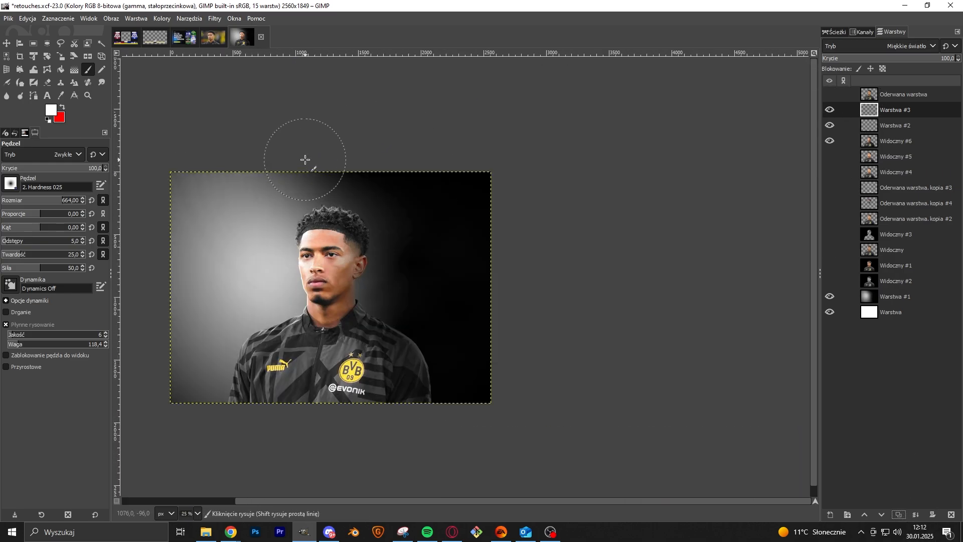
{"action": "scroll", "coordinate": [445, 210], "scroll_direction": "down", "scroll_amount": 1}
{"action": "scroll", "coordinate": [441, 258], "scroll_direction": "up", "scroll_amount": 3}
{"action": "scroll", "coordinate": [341, 276], "scroll_direction": "down", "scroll_amount": 4}
{"action": "scroll", "coordinate": [341, 277], "scroll_direction": "up", "scroll_amount": 3}
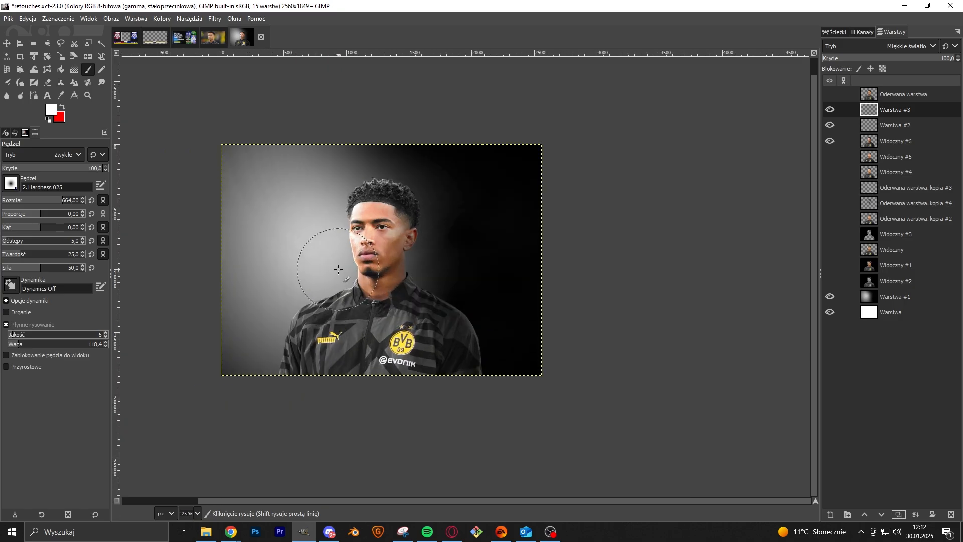
- Compare the retouch with "Oderwana warstwa. kopia #2" by showing that layer, moving it beside the figure's lit side and hiding it again
{"action": "left_click", "coordinate": [830, 219]}
{"action": "left_click", "coordinate": [864, 219]}
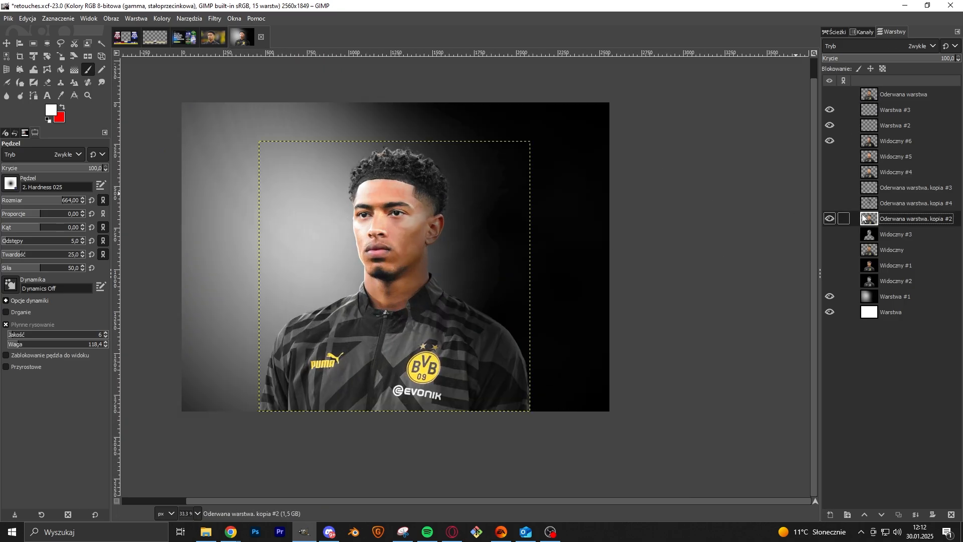
{"action": "left_click", "coordinate": [7, 43]}
{"action": "left_click_drag", "start_coordinate": [414, 221], "coordinate": [230, 234]}
{"action": "scroll", "coordinate": [284, 190], "scroll_direction": "down", "scroll_amount": 3}
{"action": "scroll", "coordinate": [174, 164], "scroll_direction": "up", "scroll_amount": 3}
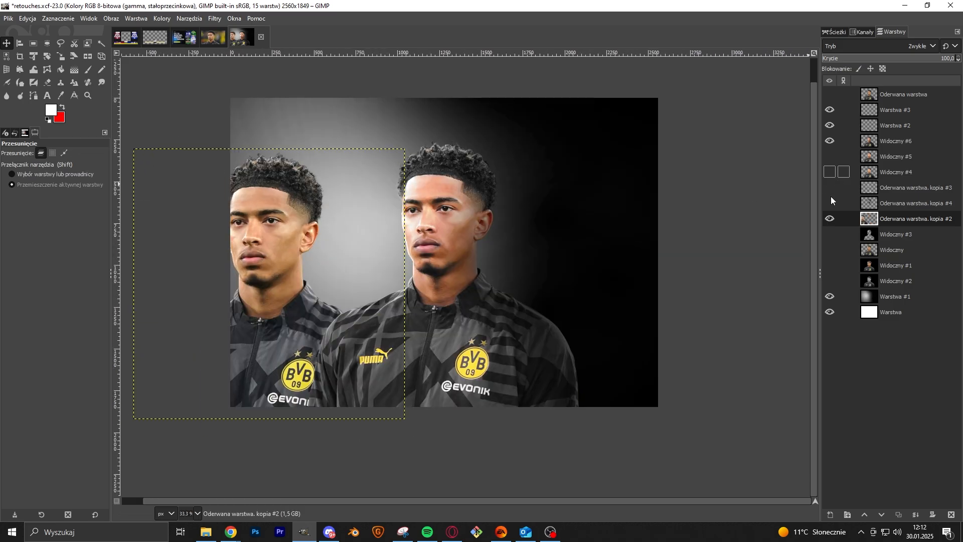
{"action": "left_click", "coordinate": [830, 219]}
- Switch to Photoshop and set Camera Raw contrast -28, highlights -22, shadows +8, whites +15, blacks -15, texture -36, clarity -10, dehaze -4 and vignette -33
{"action": "right_click", "coordinate": [870, 97]}
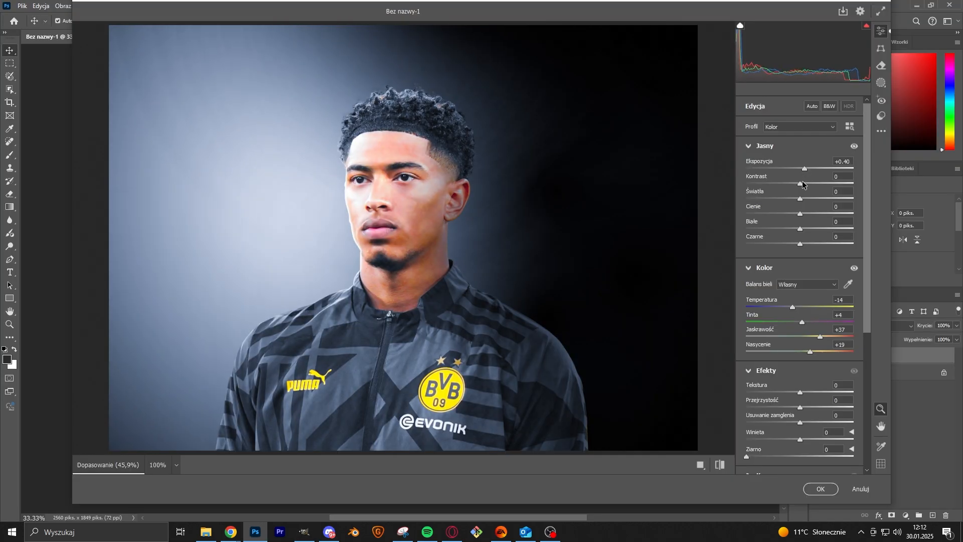
{"action": "left_click_drag", "start_coordinate": [785, 184], "coordinate": [789, 244]}
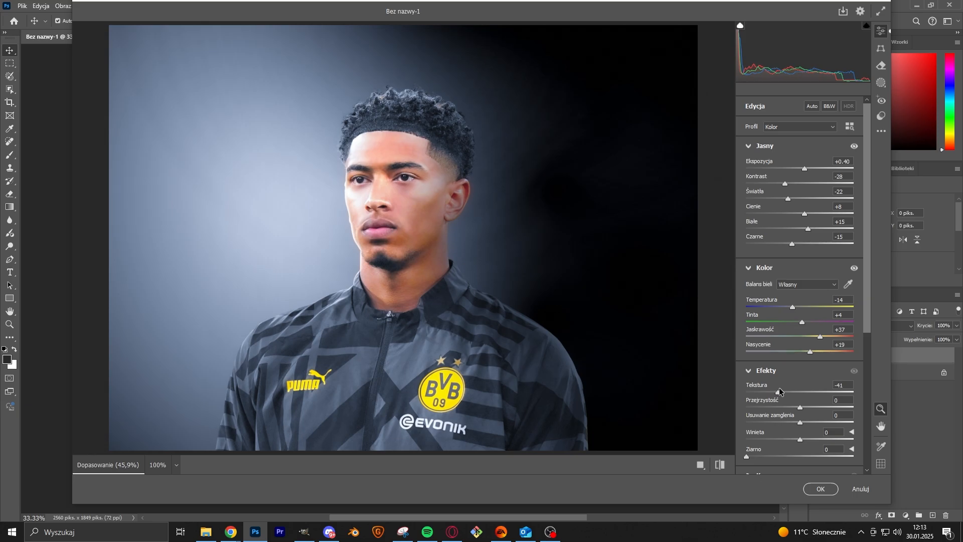
{"action": "left_click_drag", "start_coordinate": [798, 407], "coordinate": [783, 441]}
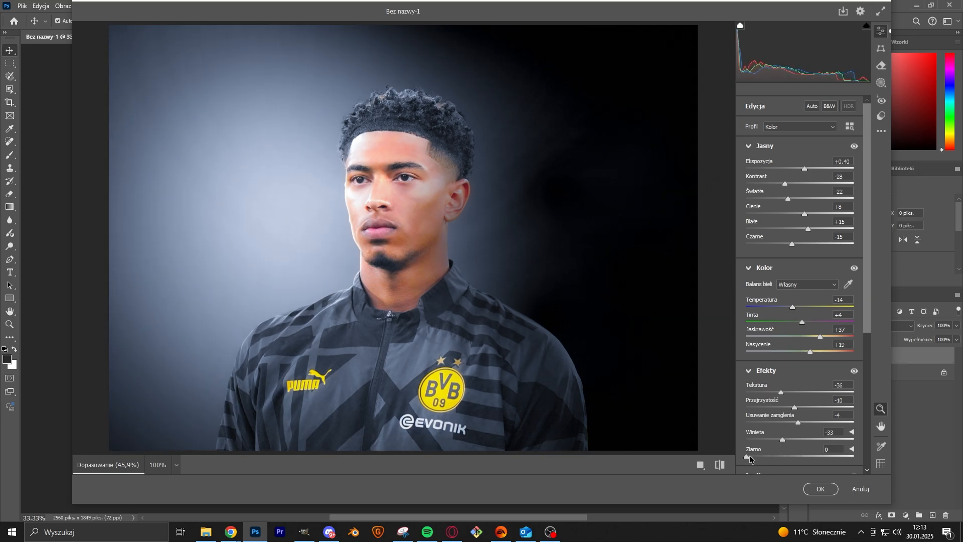
{"action": "scroll", "coordinate": [773, 335], "scroll_direction": "down", "scroll_amount": 3}
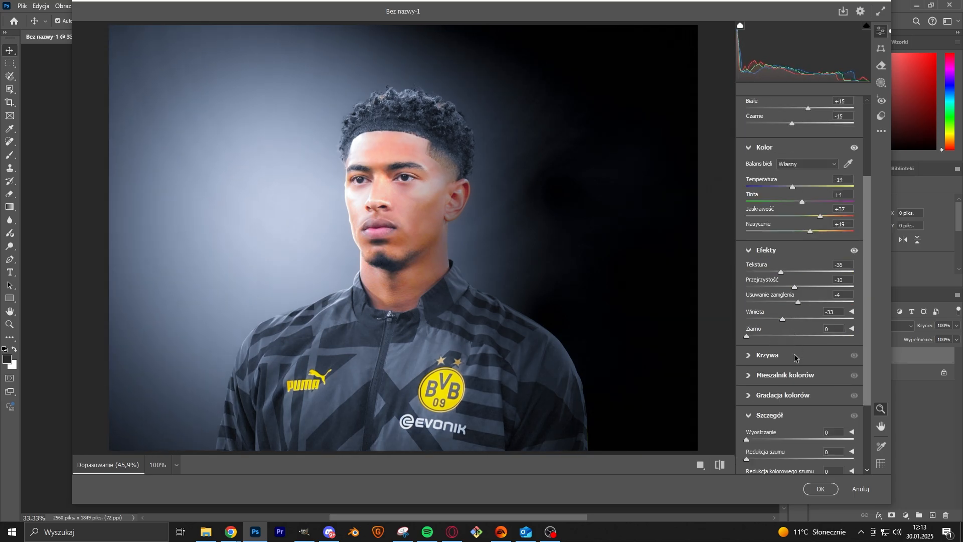